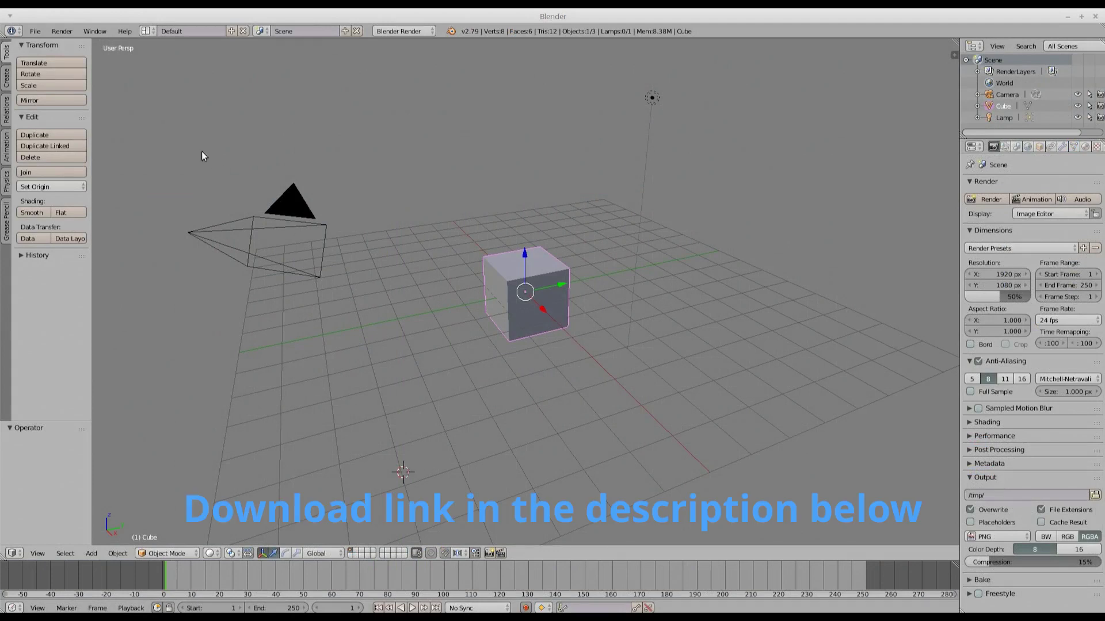
- Install the shapekeyimport.py add-on from the Desktop folder through the user preferences
left_click(35, 31)
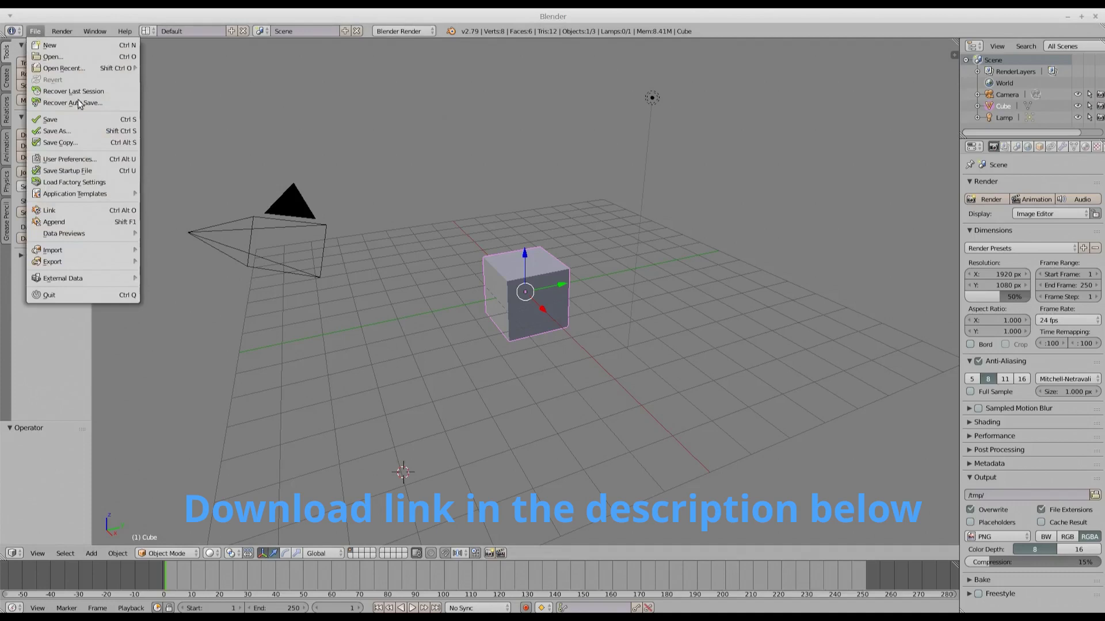
left_click(103, 159)
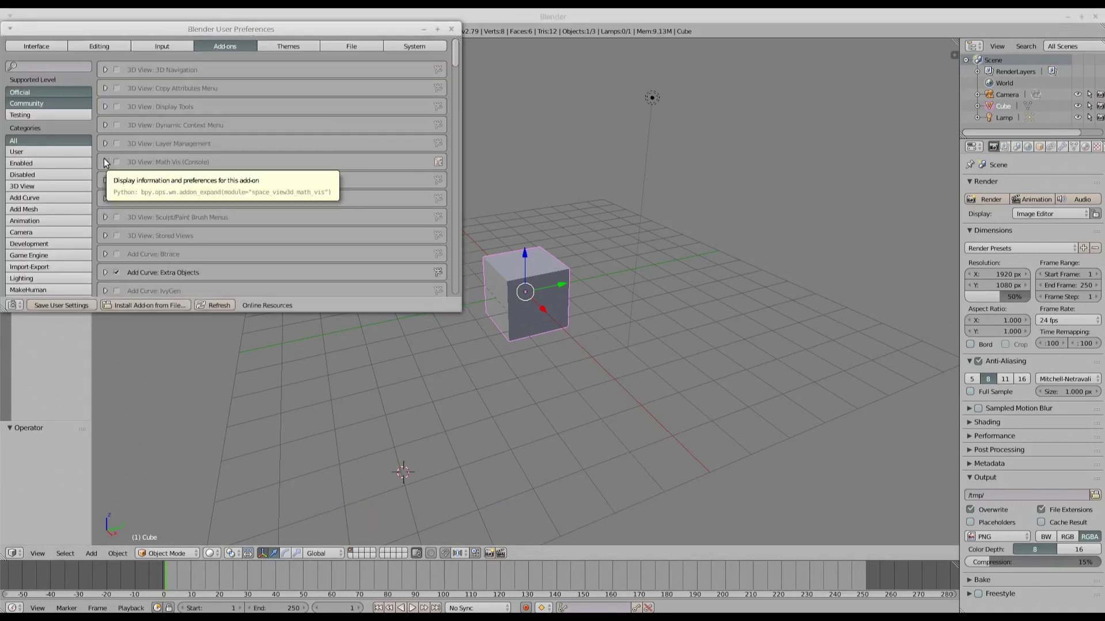
left_click(130, 305)
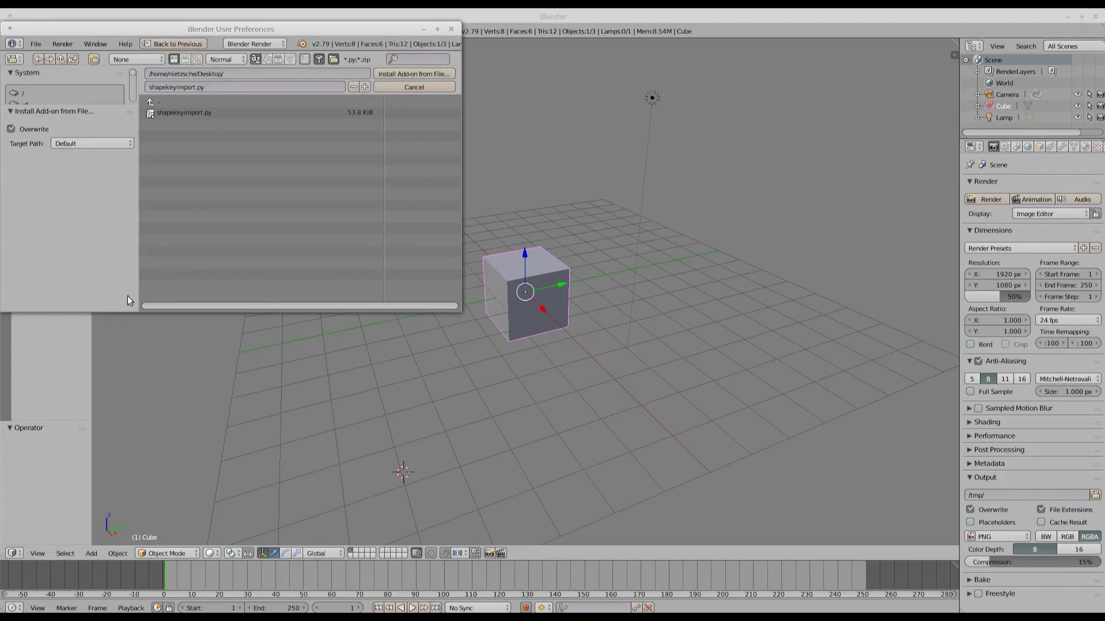
left_click(198, 102)
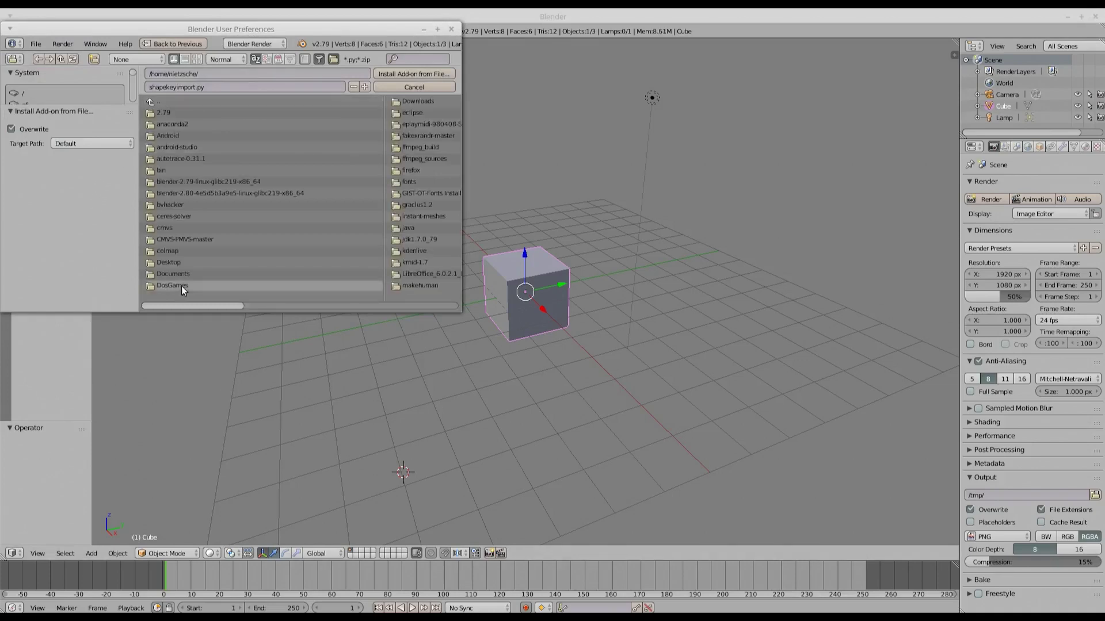
left_click(186, 264)
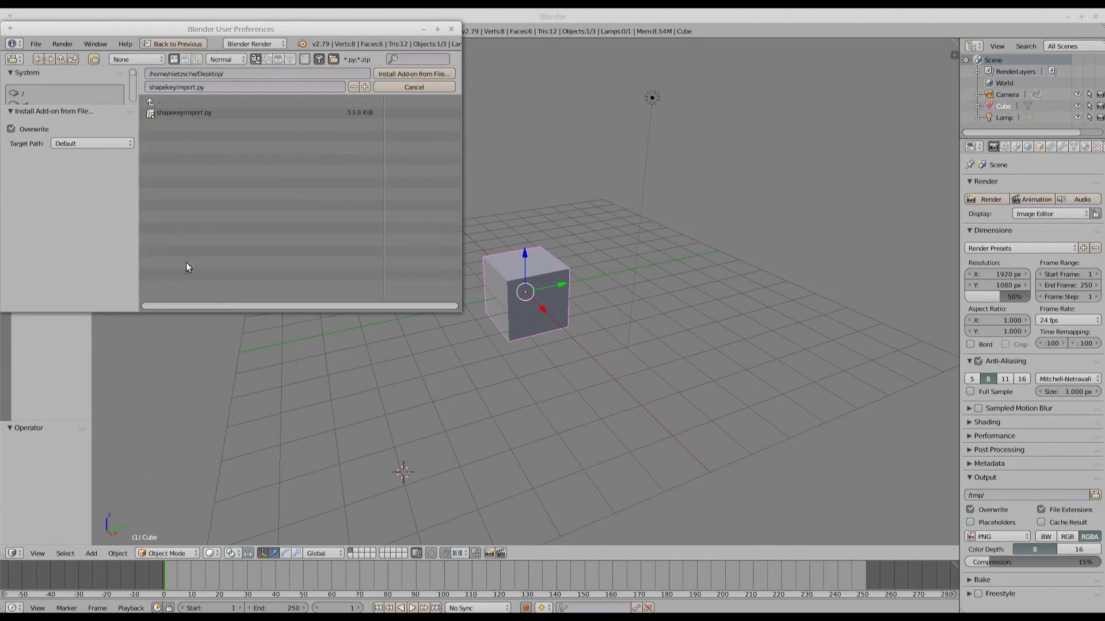
left_click(181, 114)
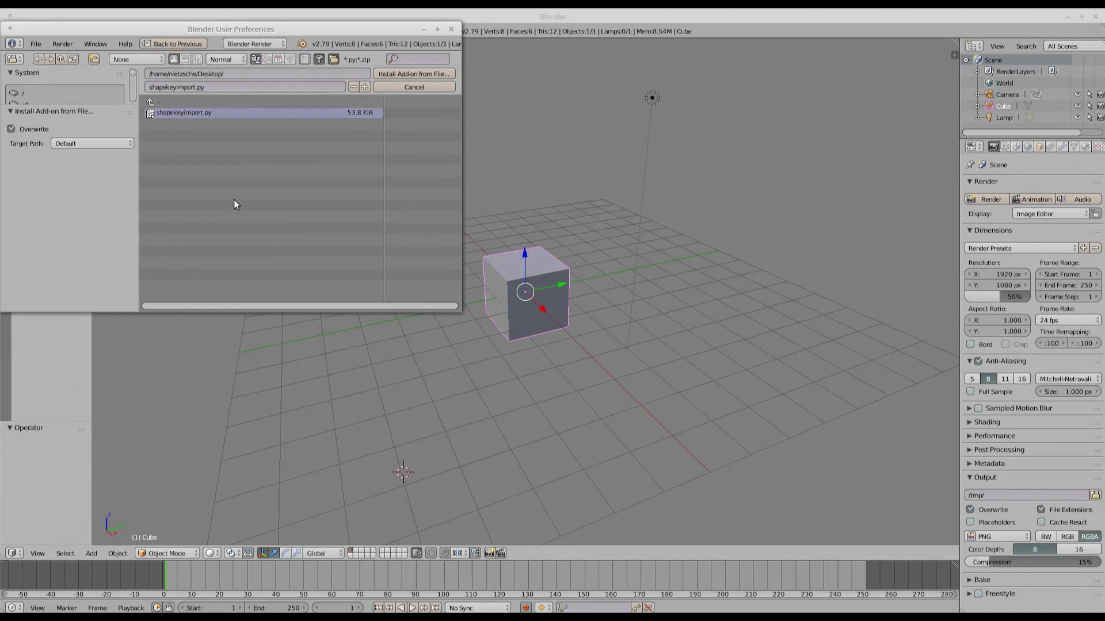
left_click(390, 74)
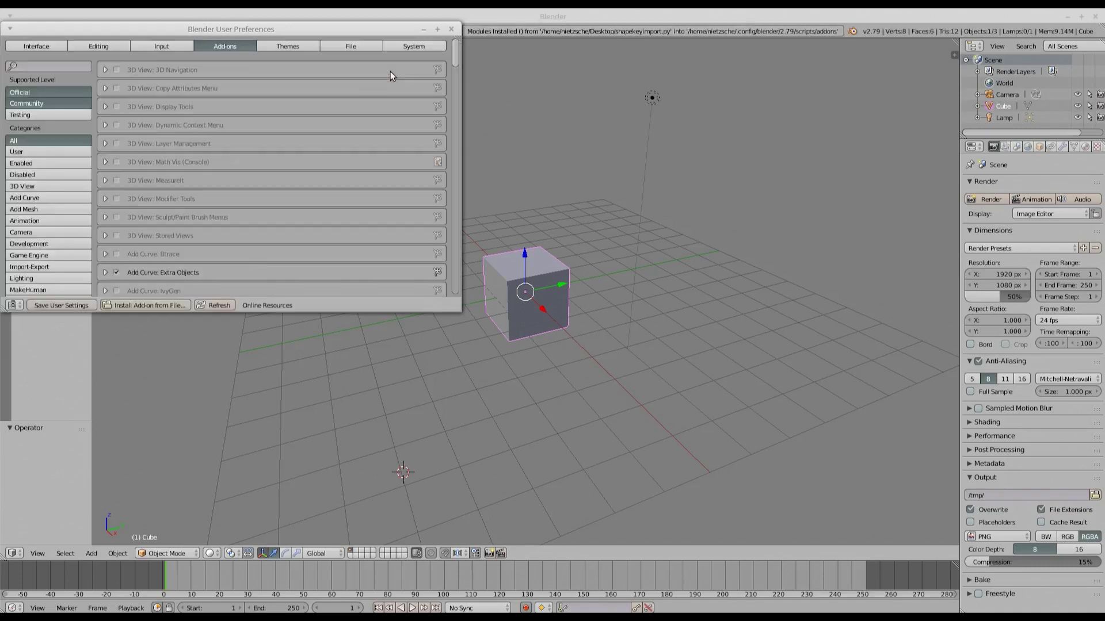
- Filter the add-ons by "import", save the user settings with Import Paths and Shapekeys from SVG enabled, and close the preferences
left_click(27, 66)
type("import")
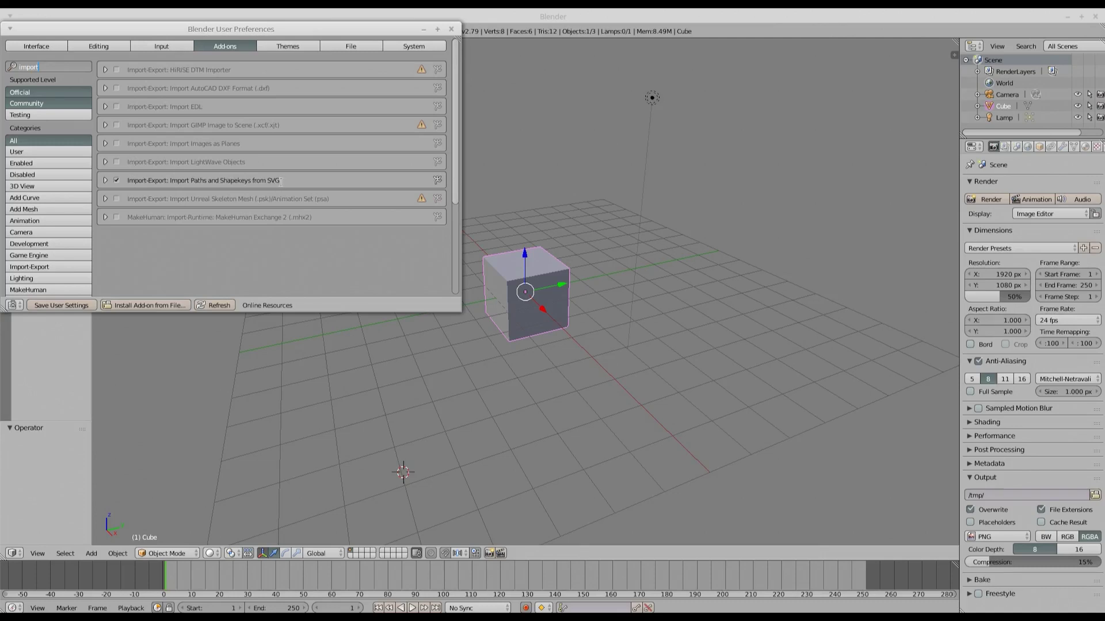
left_click(70, 308)
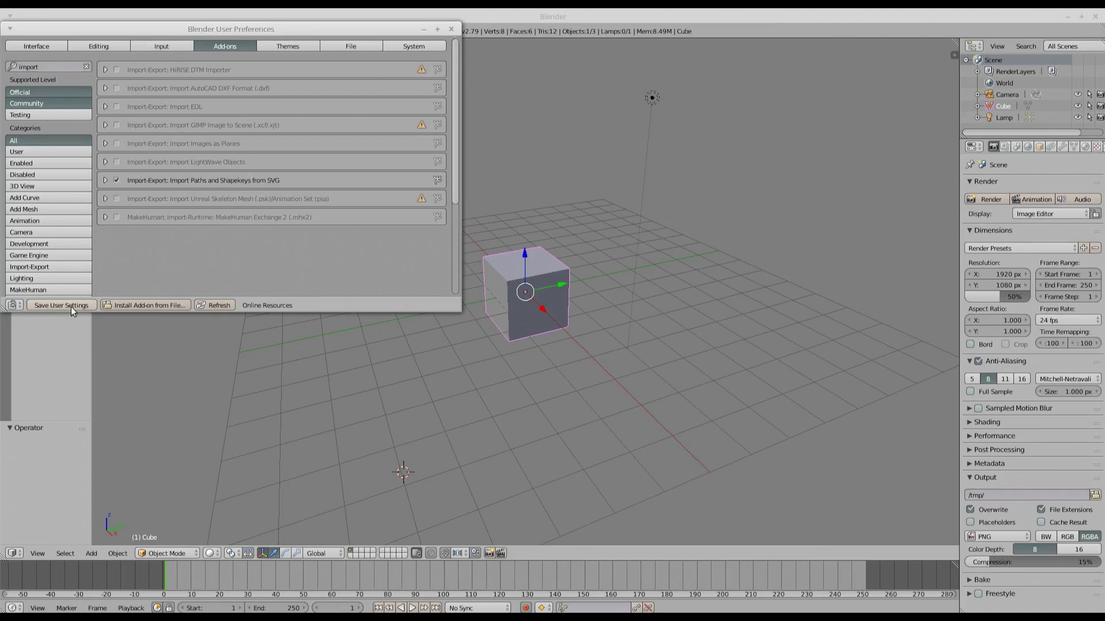
left_click(451, 29)
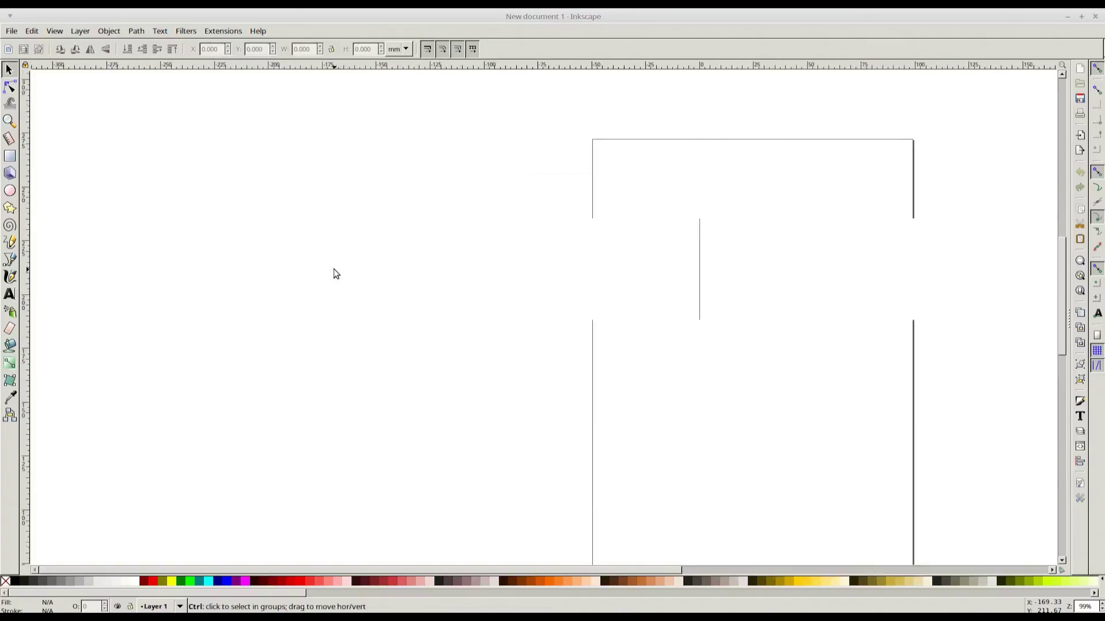
- Switch to Inkscape and draw a hexagon about 95 × 99 mm over the page's upper-left corner and a circle below it
middle_click_drag(620, 187, 291, 281)
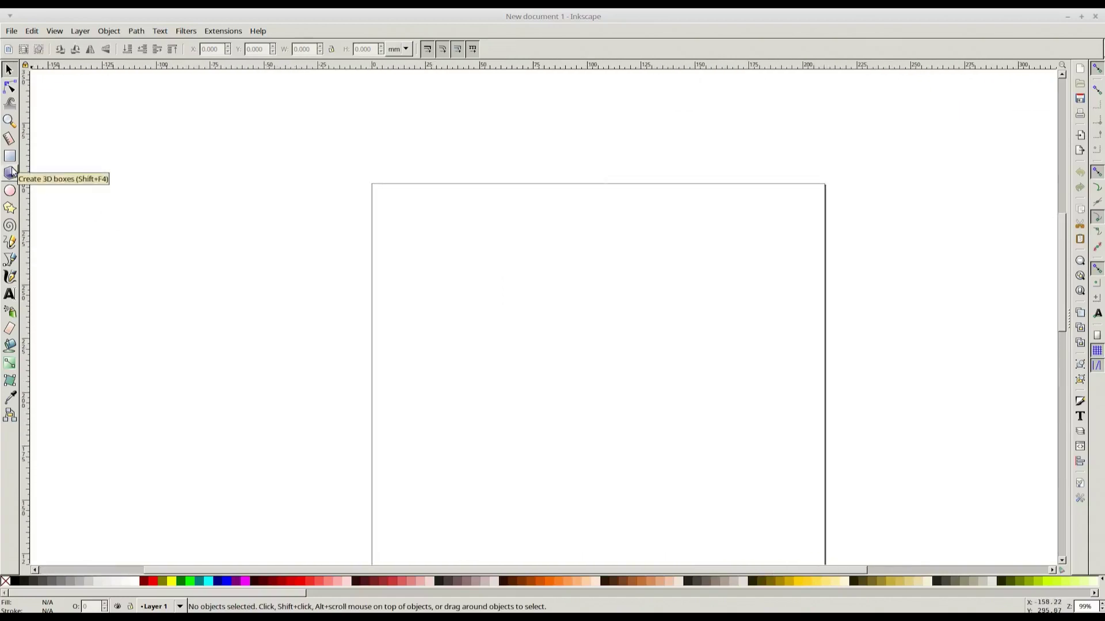
left_click(8, 209)
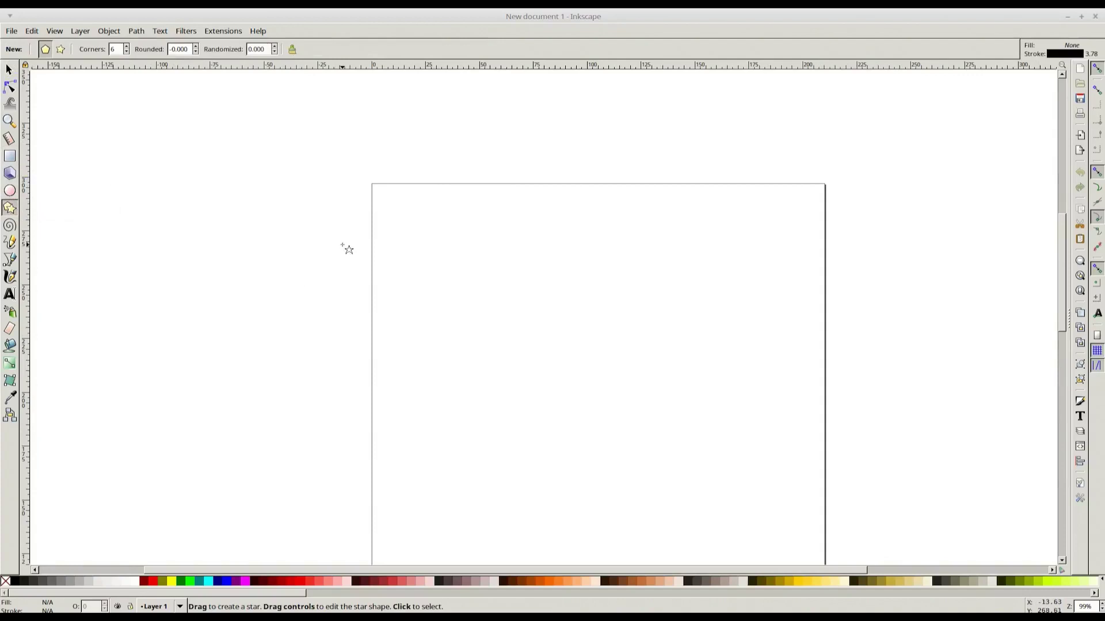
left_click_drag(342, 239, 424, 309)
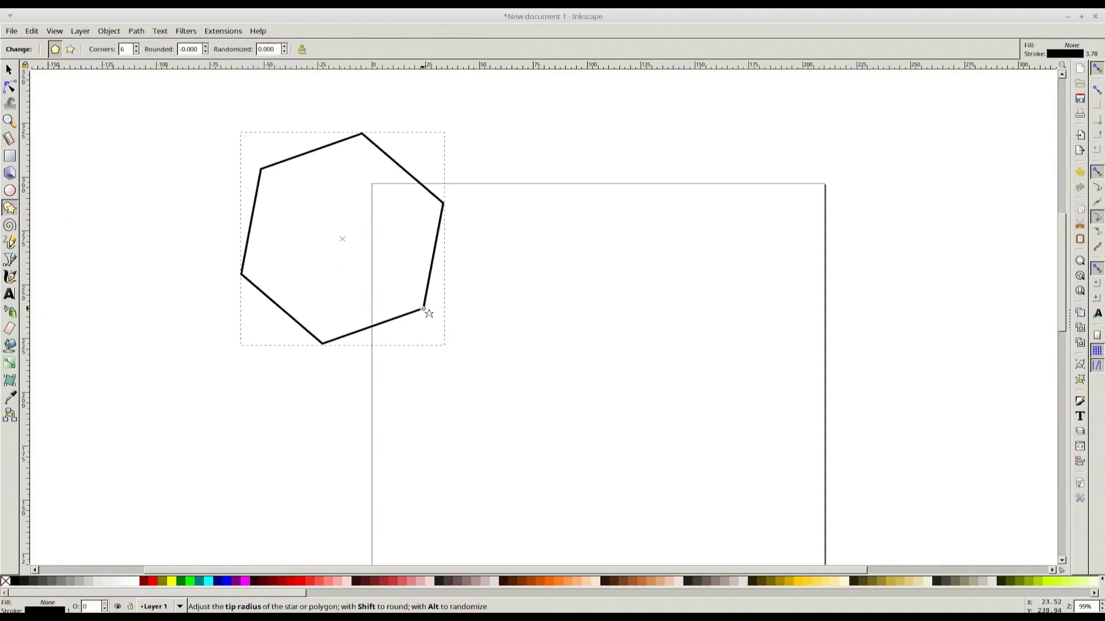
left_click(9, 190)
left_click_drag(473, 402, 534, 460, "shift")
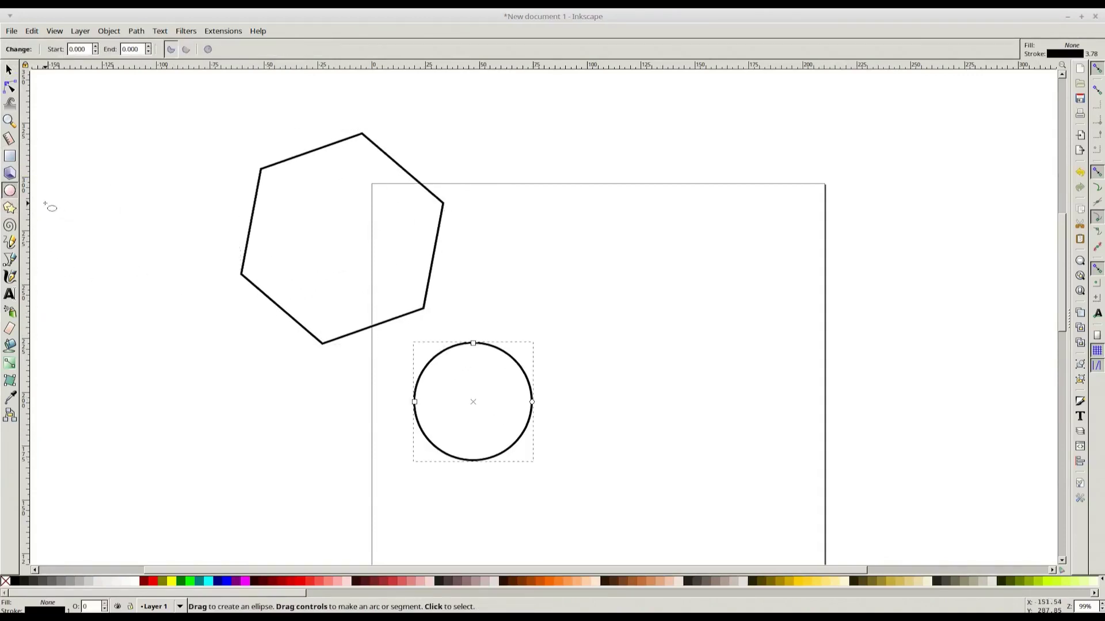
- Add the text "Yes, text too can be a shapekey!" across the page's right edge, level with the hexagon
left_click(9, 294)
left_click(656, 256)
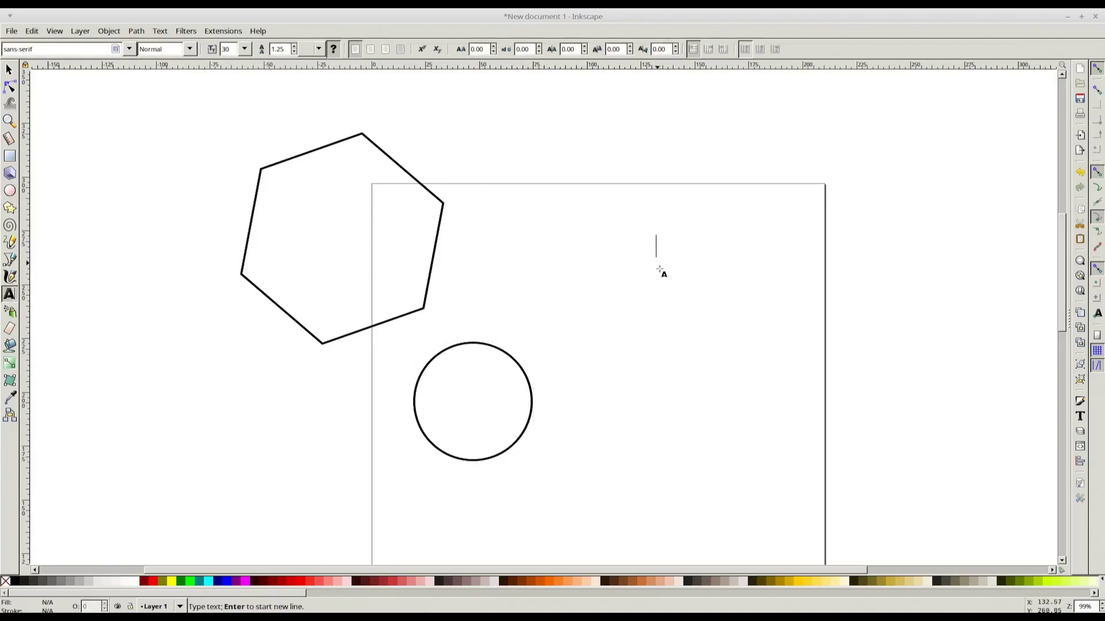
type("Yes")
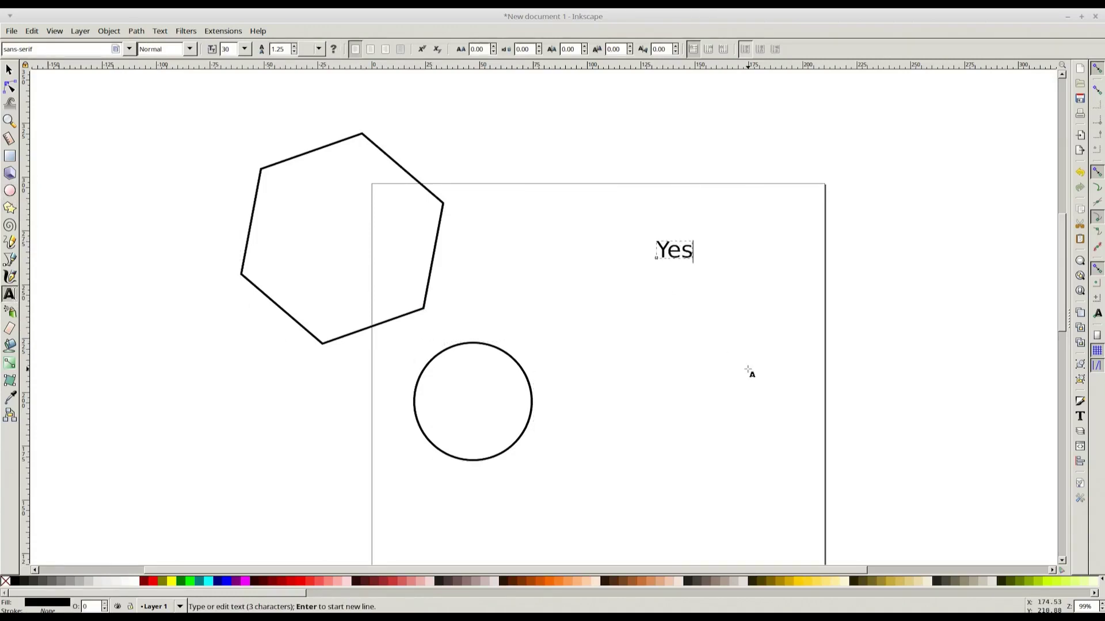
type(", text too can be a shapekey!")
left_click(9, 70)
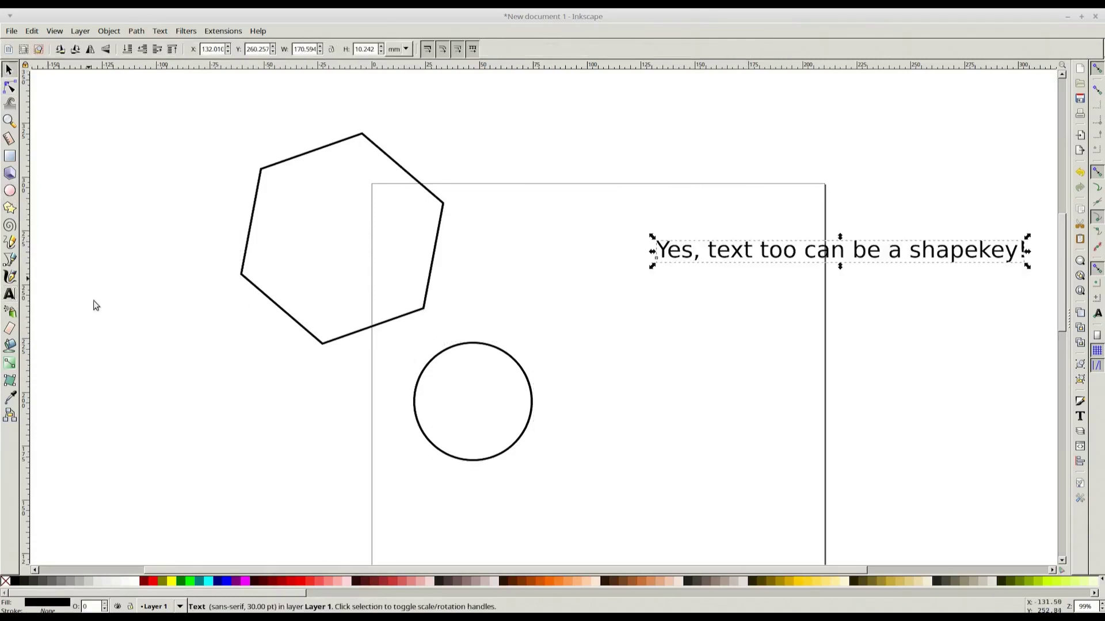
- Draw a closed five-pointed star of straight Bezier segments, about 133 × 85 mm, below the text
left_click(10, 259)
left_click(668, 426)
left_click(847, 329)
left_click(810, 510)
left_click(693, 351)
left_click(955, 399)
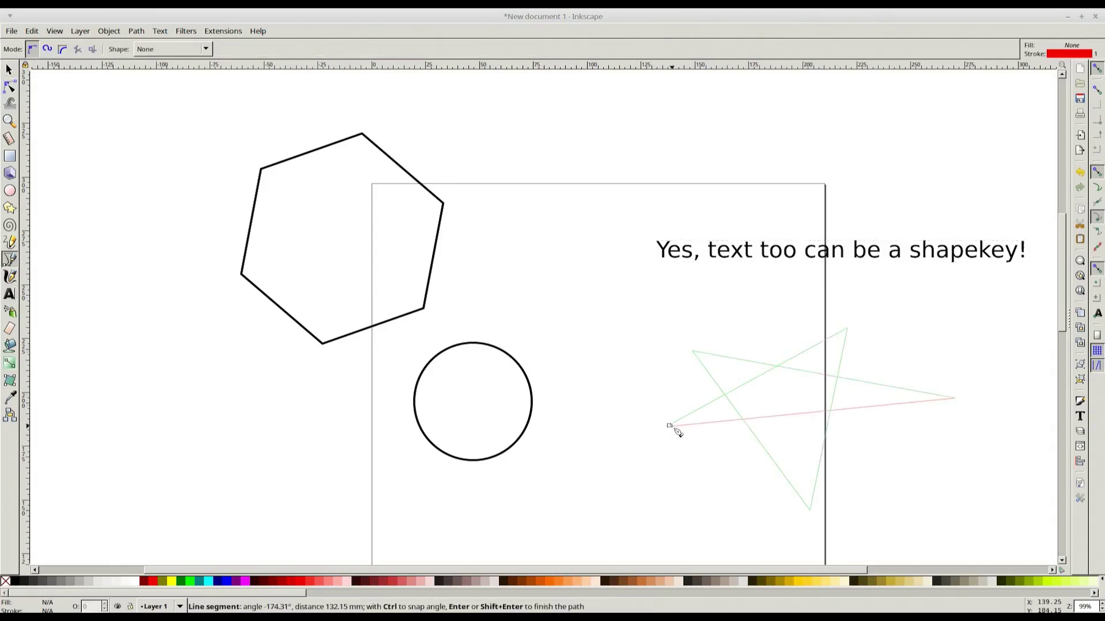
left_click(669, 426)
- Convert the hexagon, text and circle to paths, and check their nodes and the star's with the node tool
left_click(9, 70)
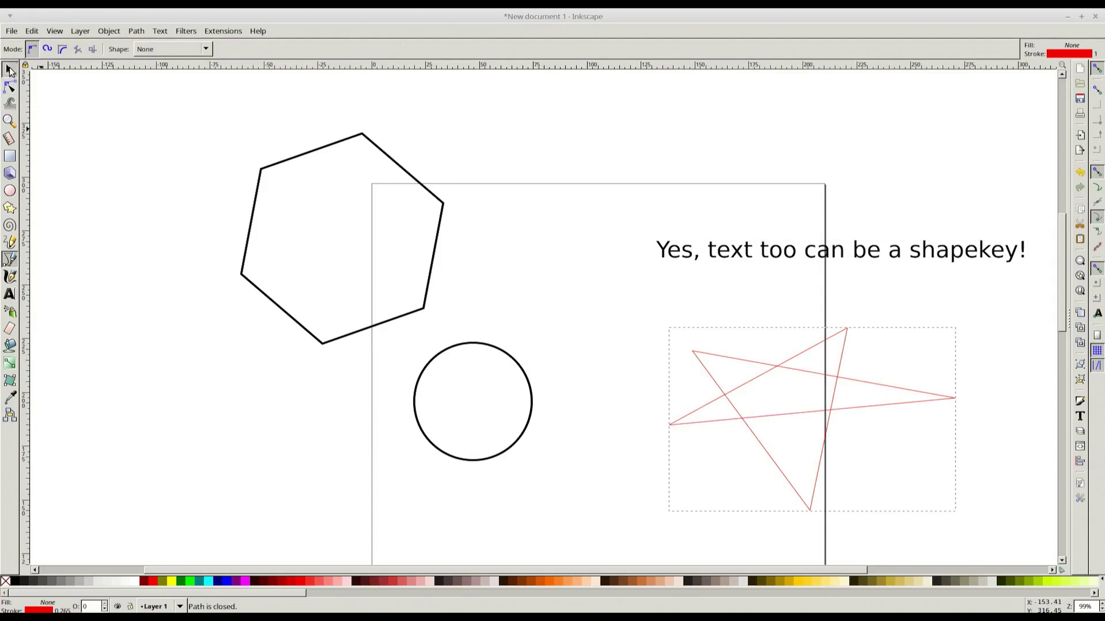
left_click(339, 141)
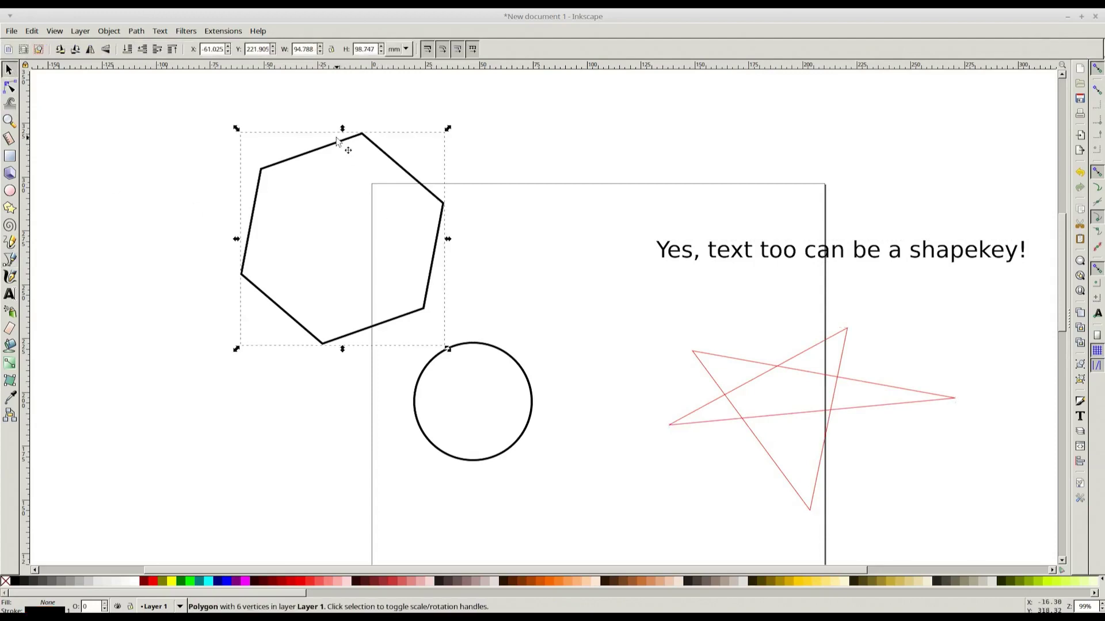
left_click(781, 248, "shift")
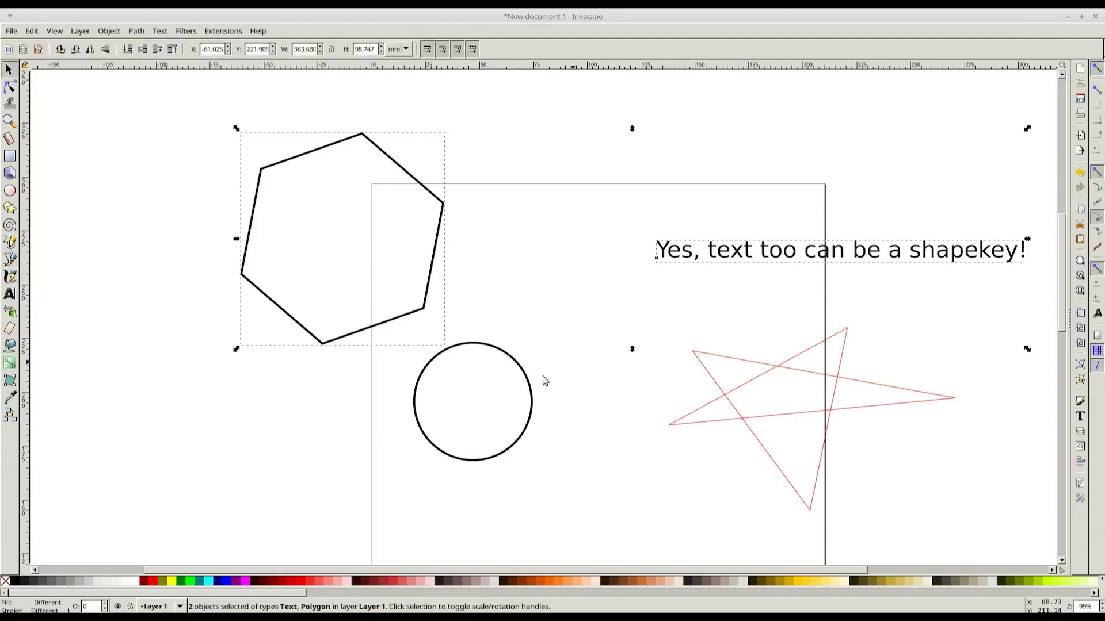
left_click(469, 344, "shift")
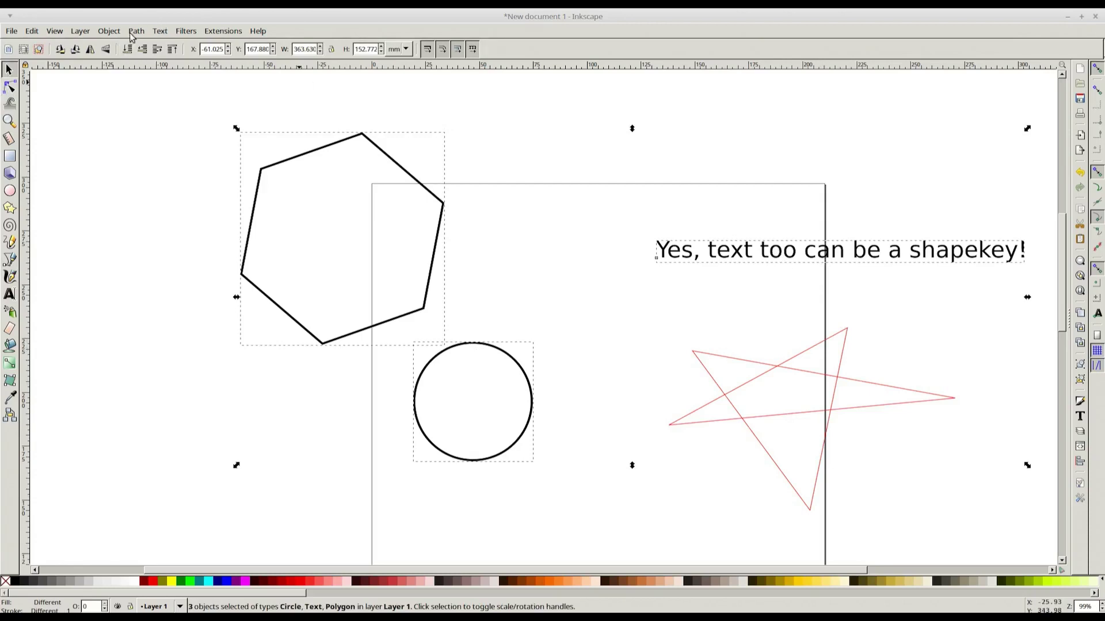
left_click(137, 30)
left_click(155, 44)
left_click(10, 88)
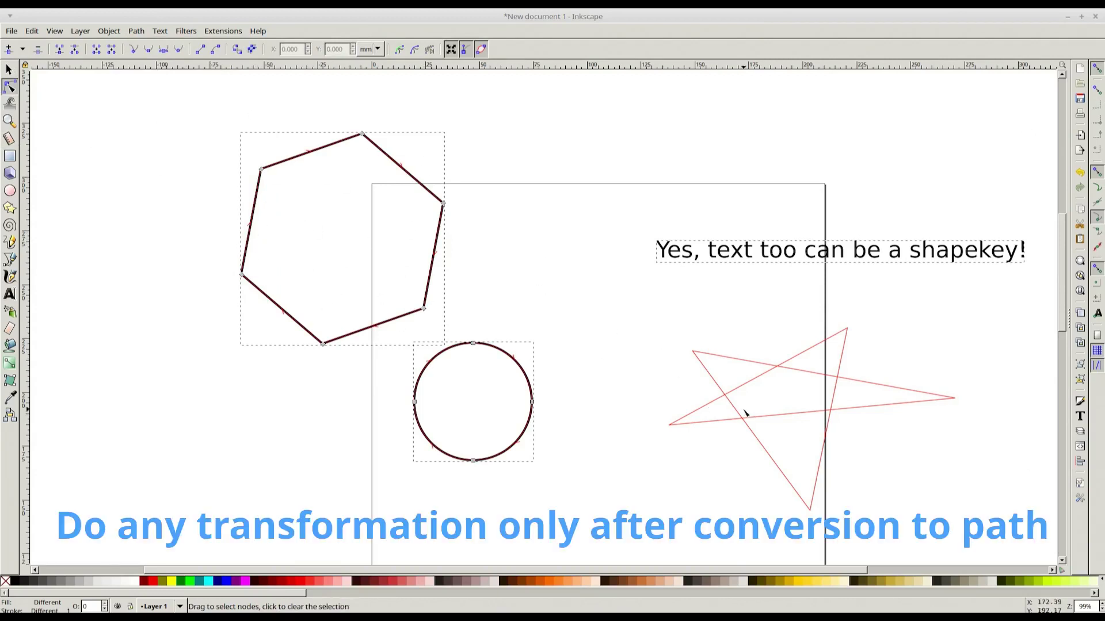
left_click(755, 380)
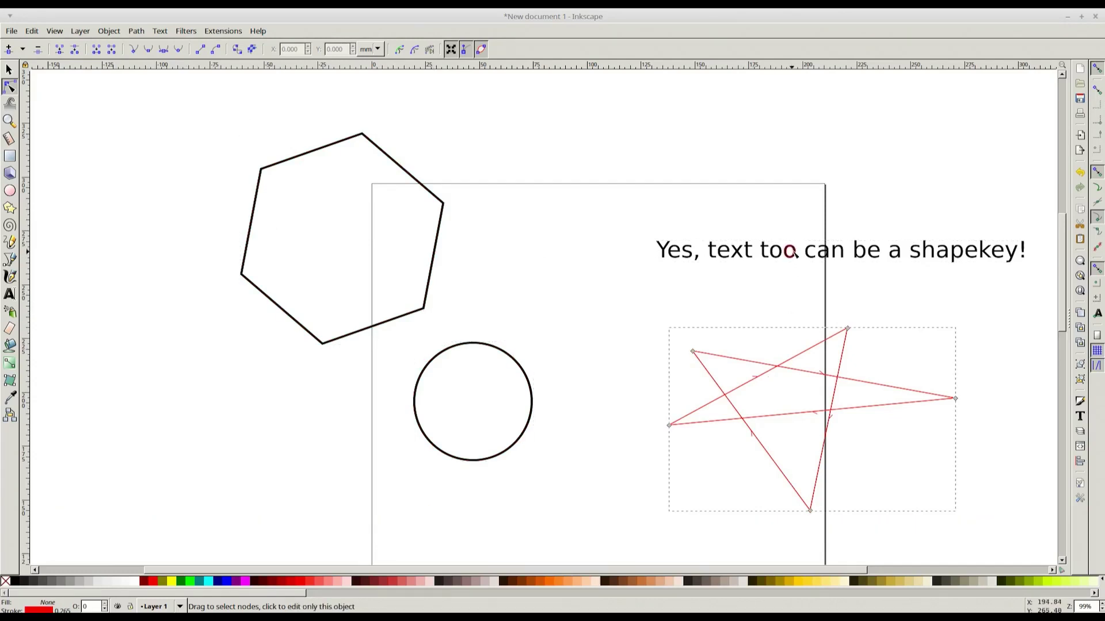
- Select the hexagon, circle, text and star together and group them
scroll(794, 252, "right", 6)
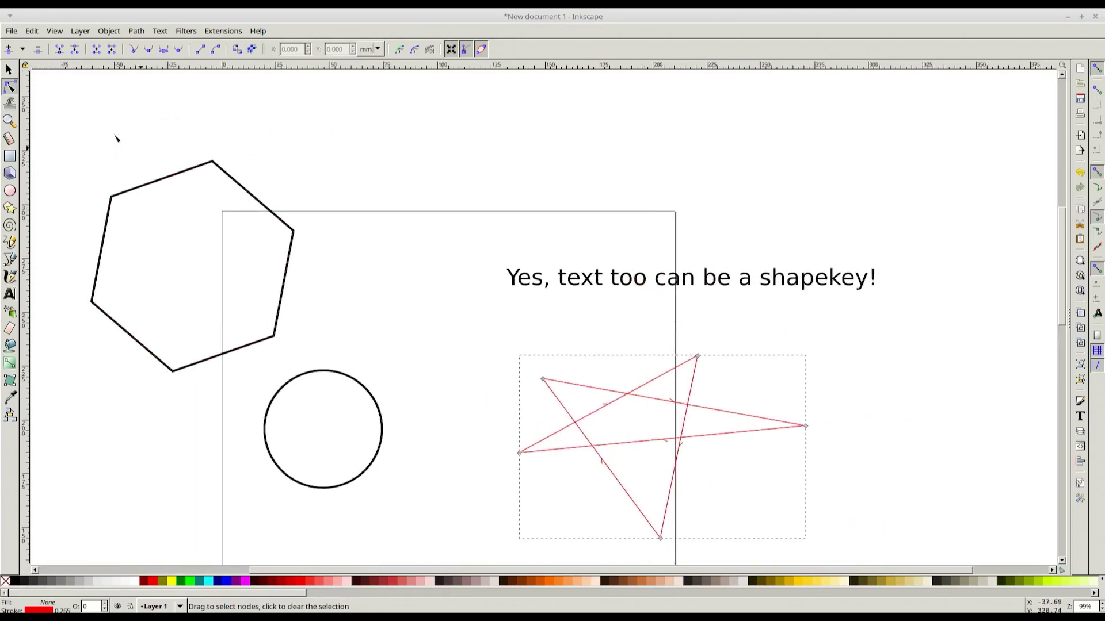
left_click(9, 70)
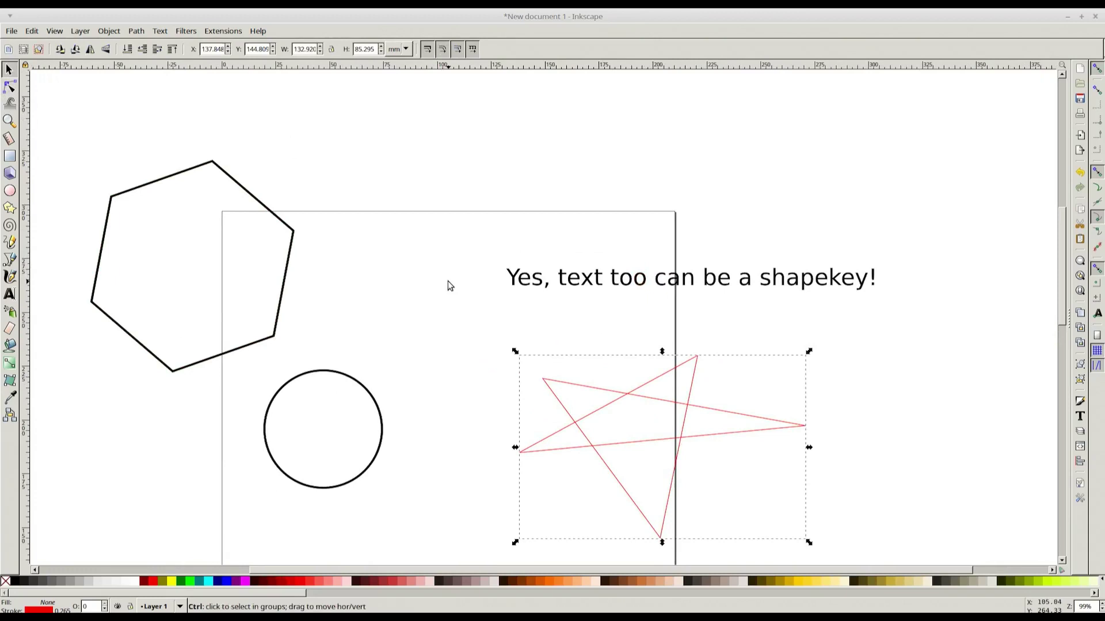
scroll(447, 281, "down", 1, "ctrl")
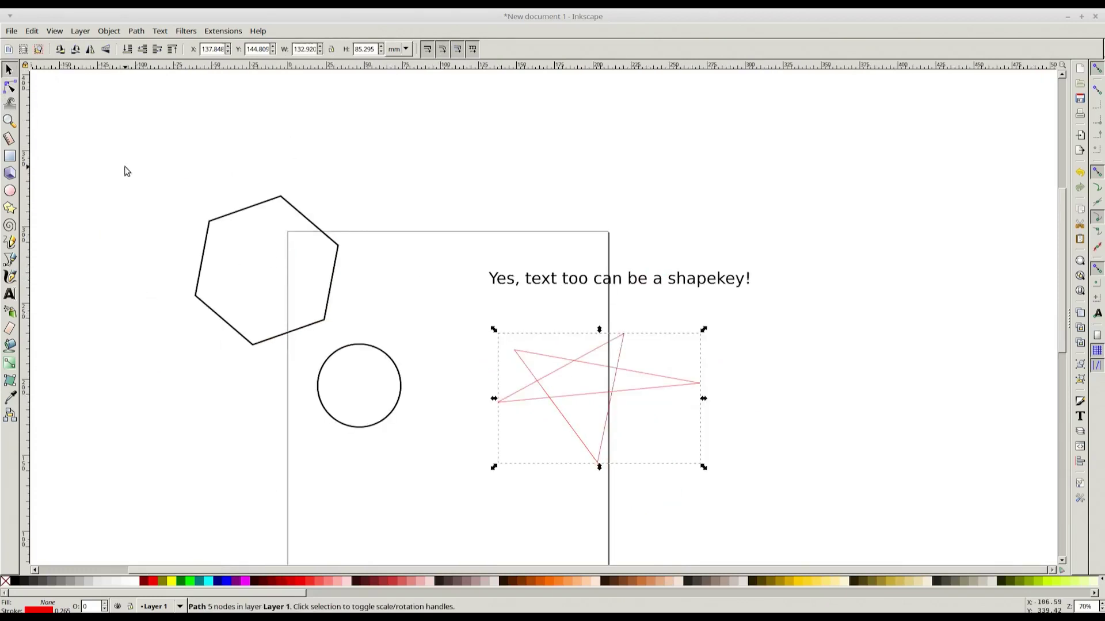
left_click_drag(124, 171, 858, 553)
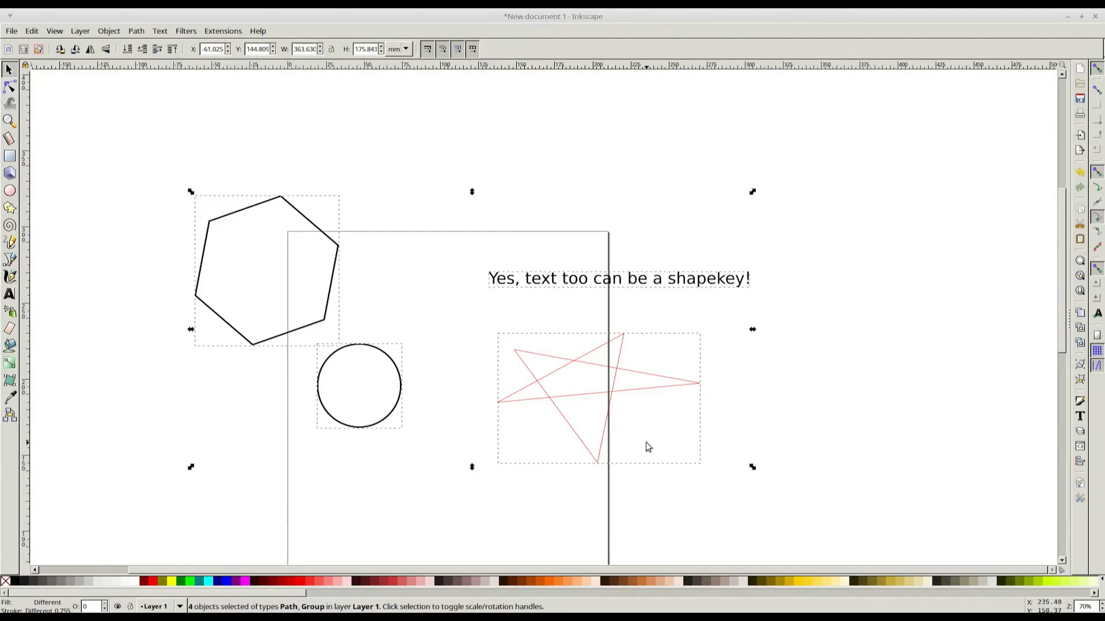
key("ctrl+g")
- Open the XML Editor and examine the new group's structure, selecting the text's nested group text16
left_click(32, 30)
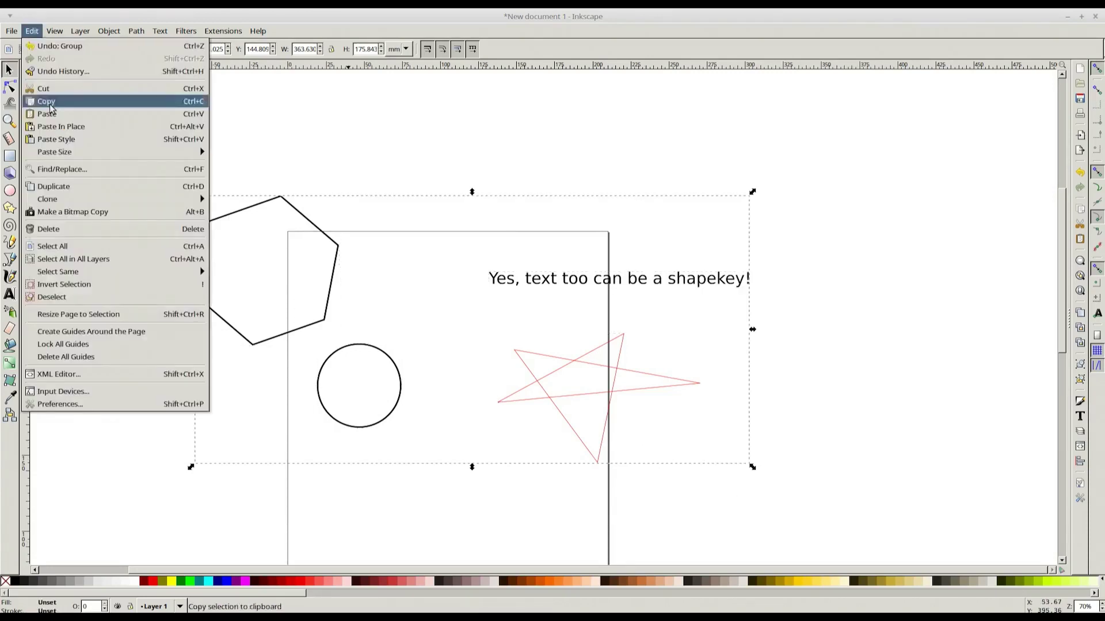
left_click(117, 375)
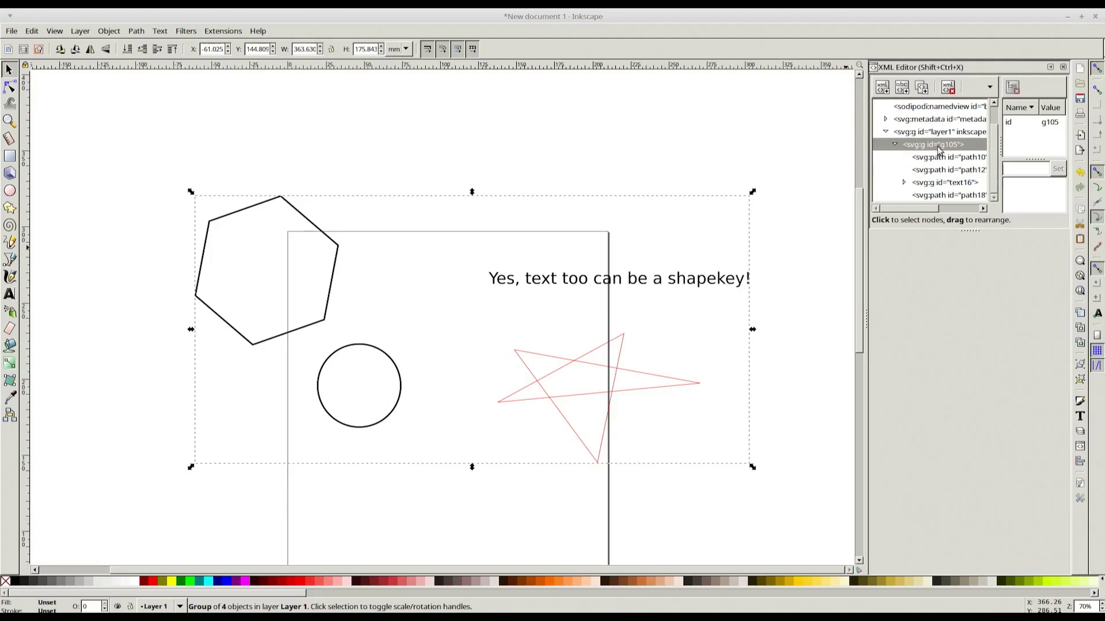
left_click(966, 184)
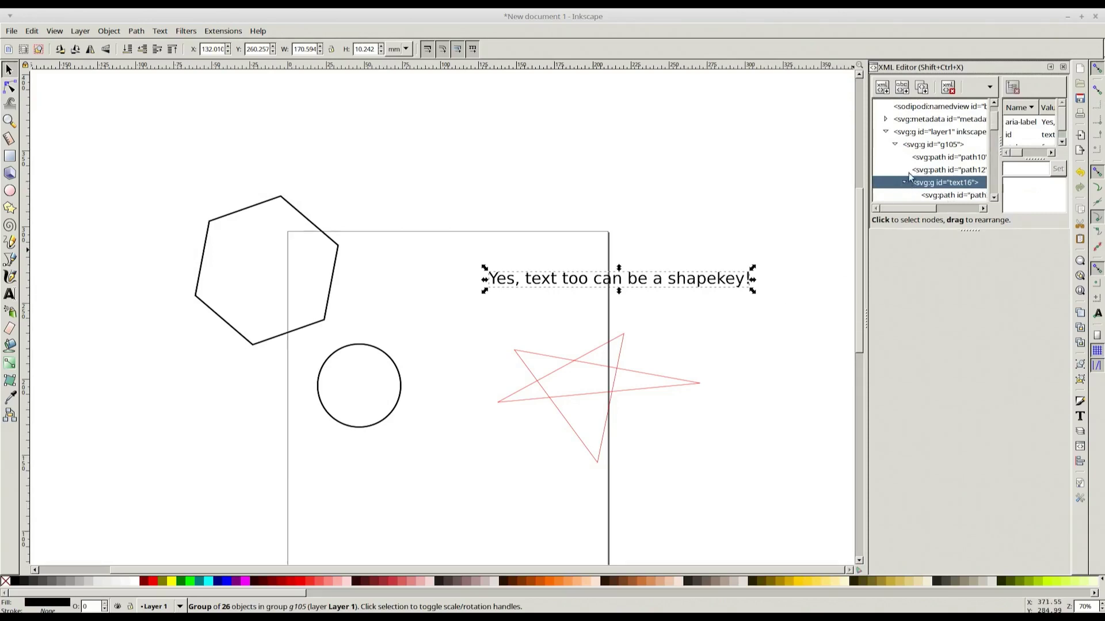
left_click(905, 183)
left_click(905, 165)
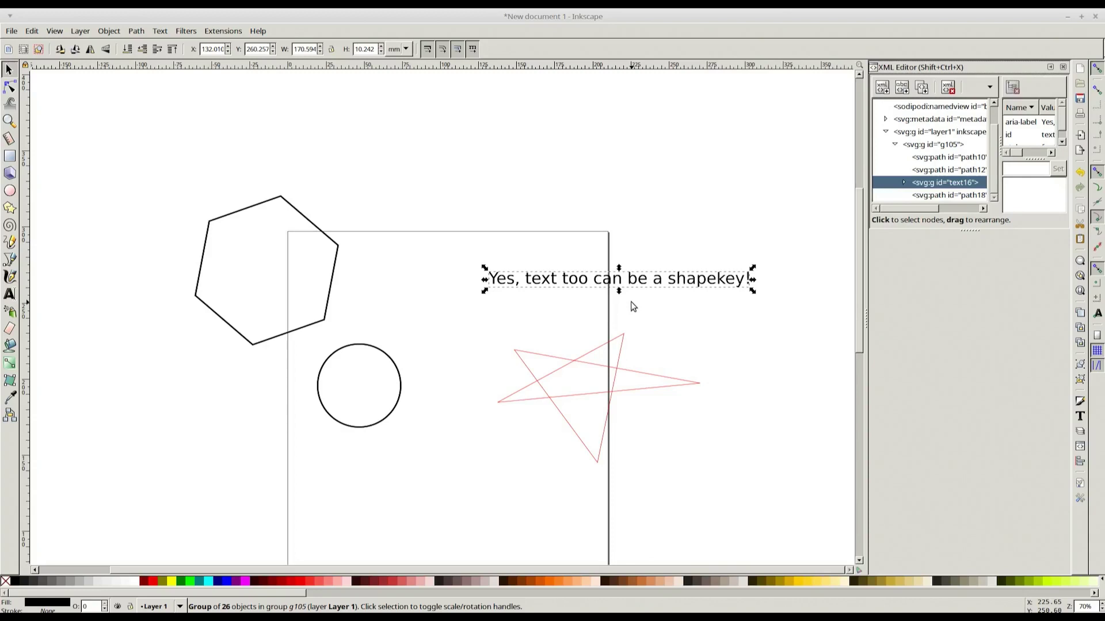
- Ungroup the text's letter paths and combine them into a single path
key("ctrl+shift+g")
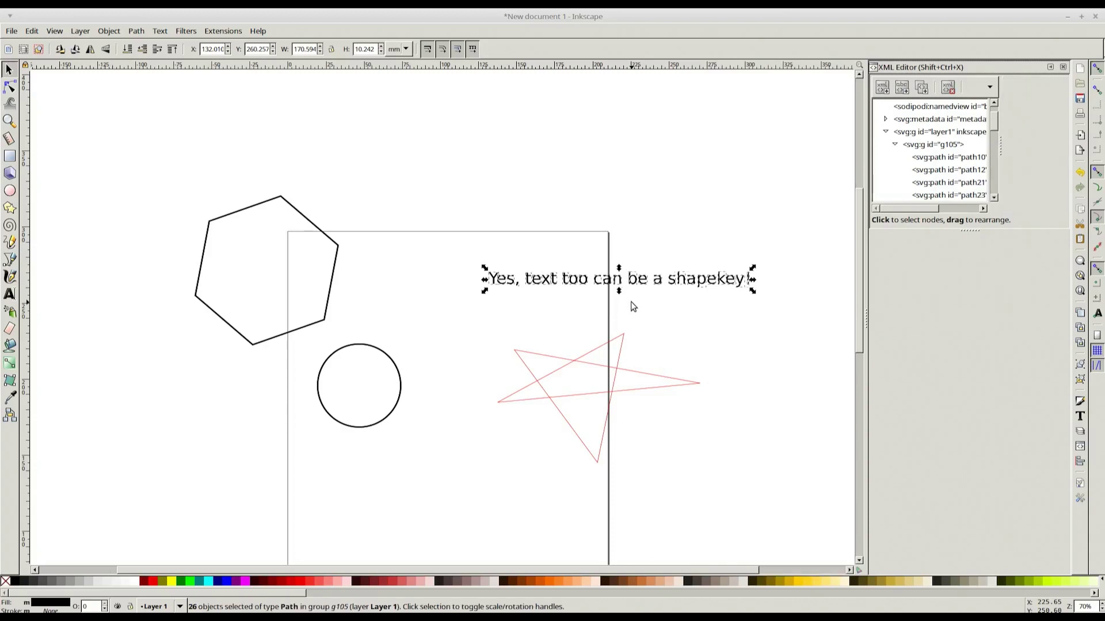
left_click(136, 31)
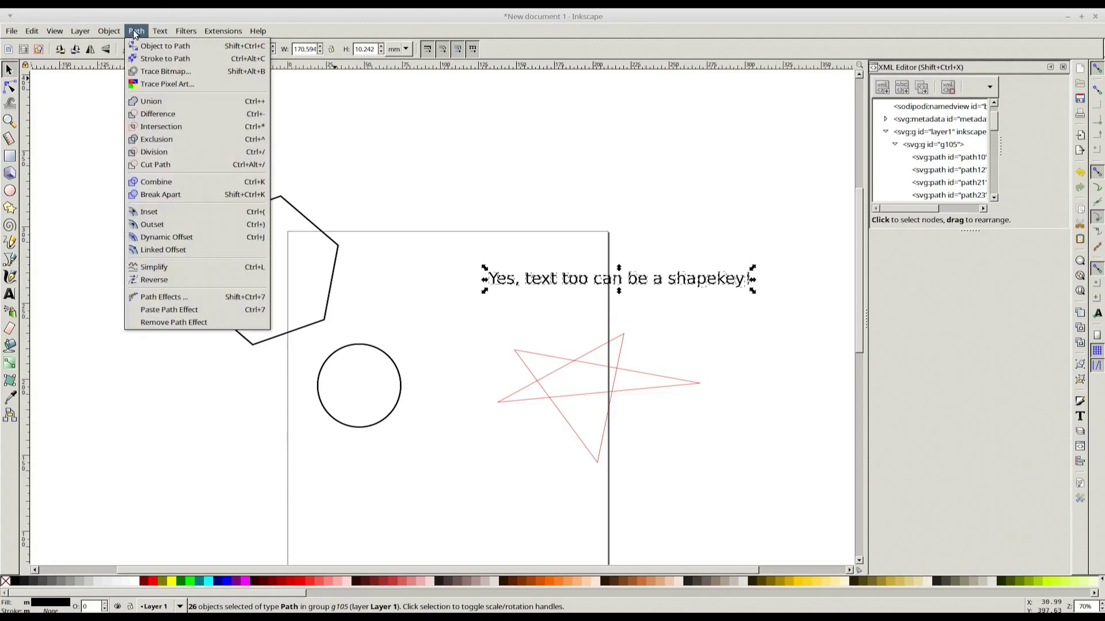
left_click(184, 183)
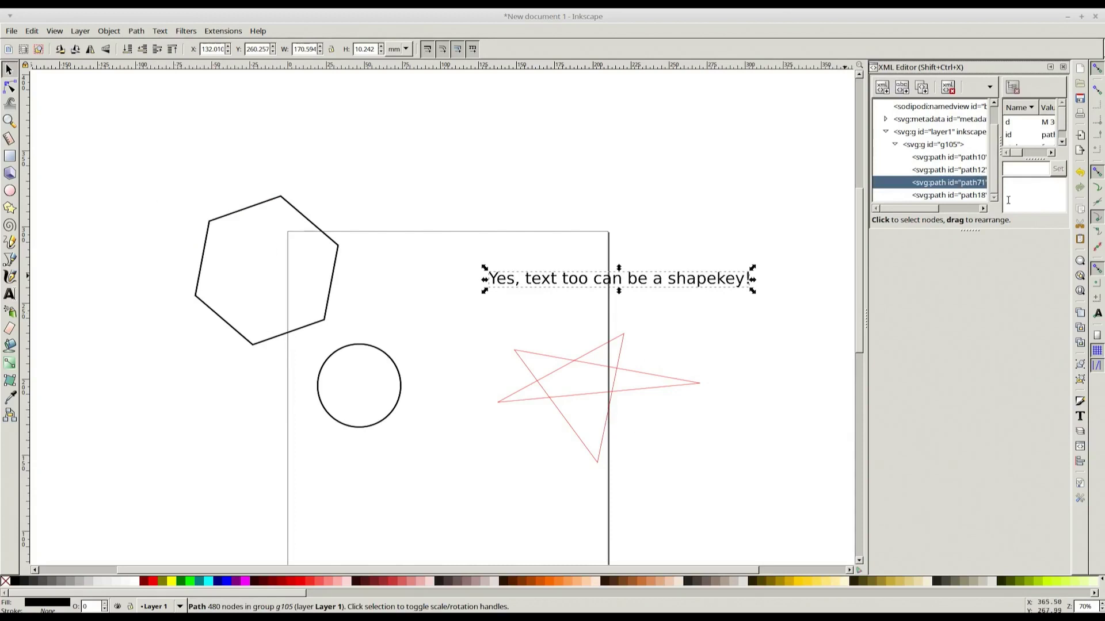
- Select the group g105 and its hexagon, text and star paths in the XML Editor to examine their order
left_click(929, 145)
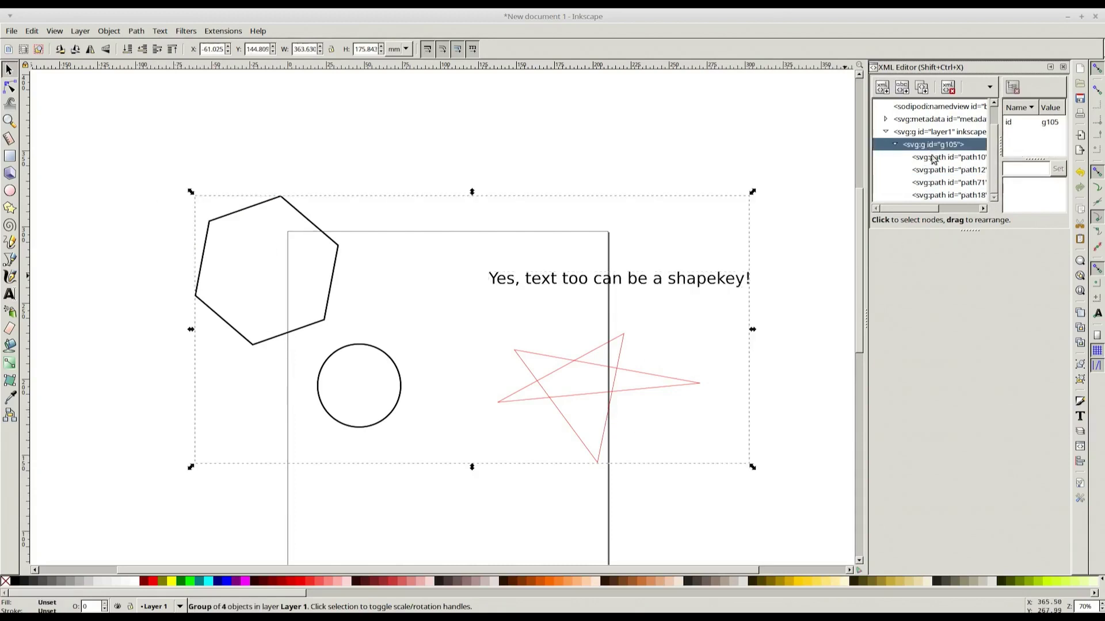
left_click(934, 159)
key("Down")
key("Down")
key("Down")
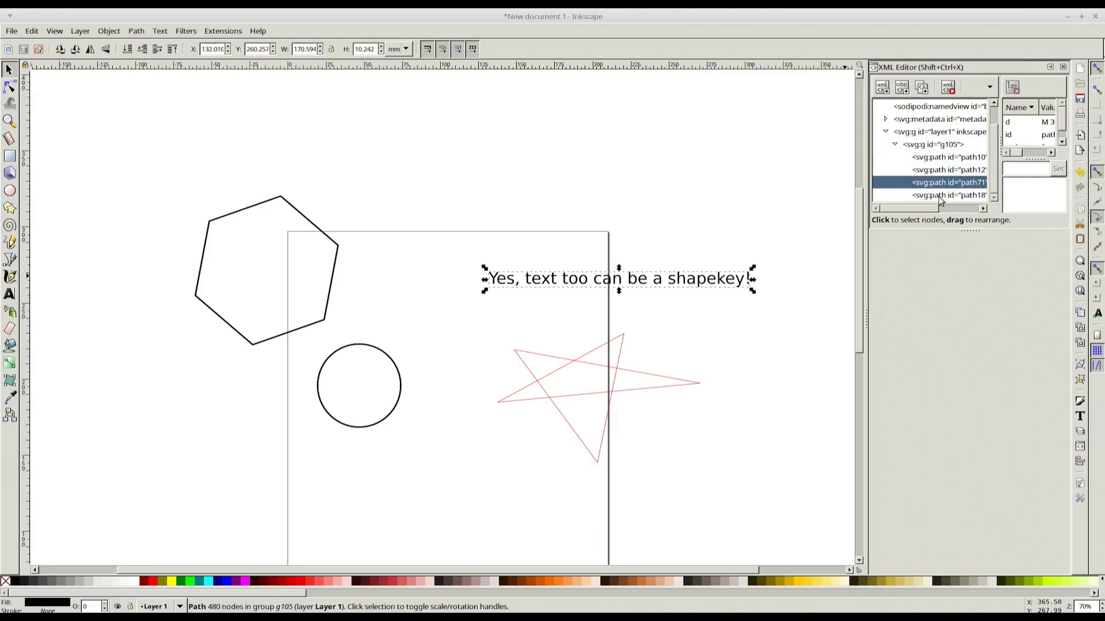
left_click(941, 160)
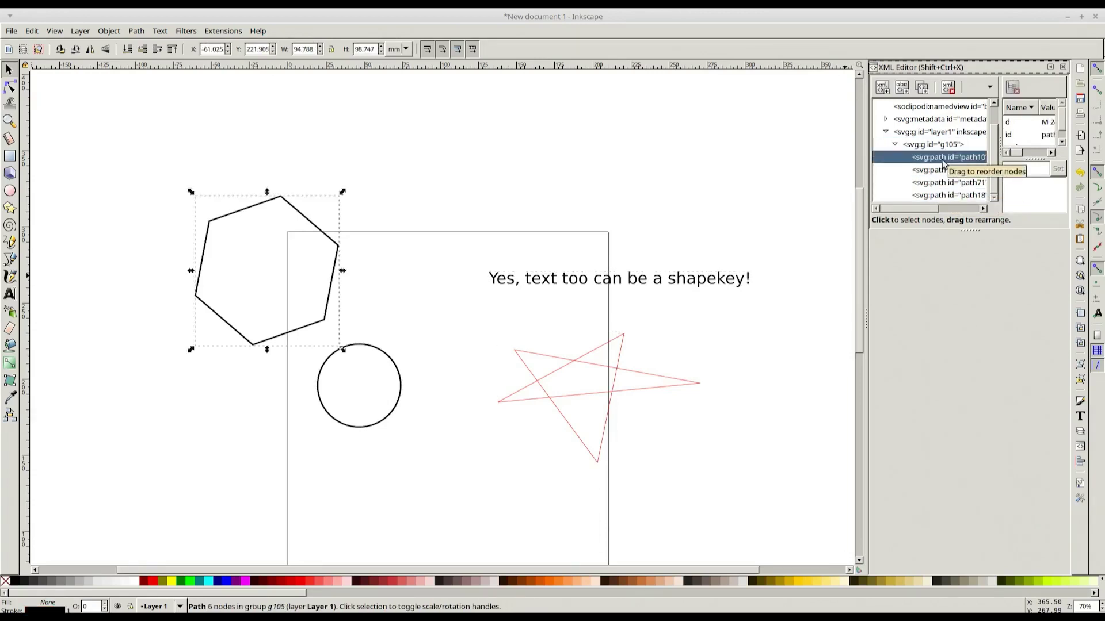
key("ctrl+s")
key("Return")
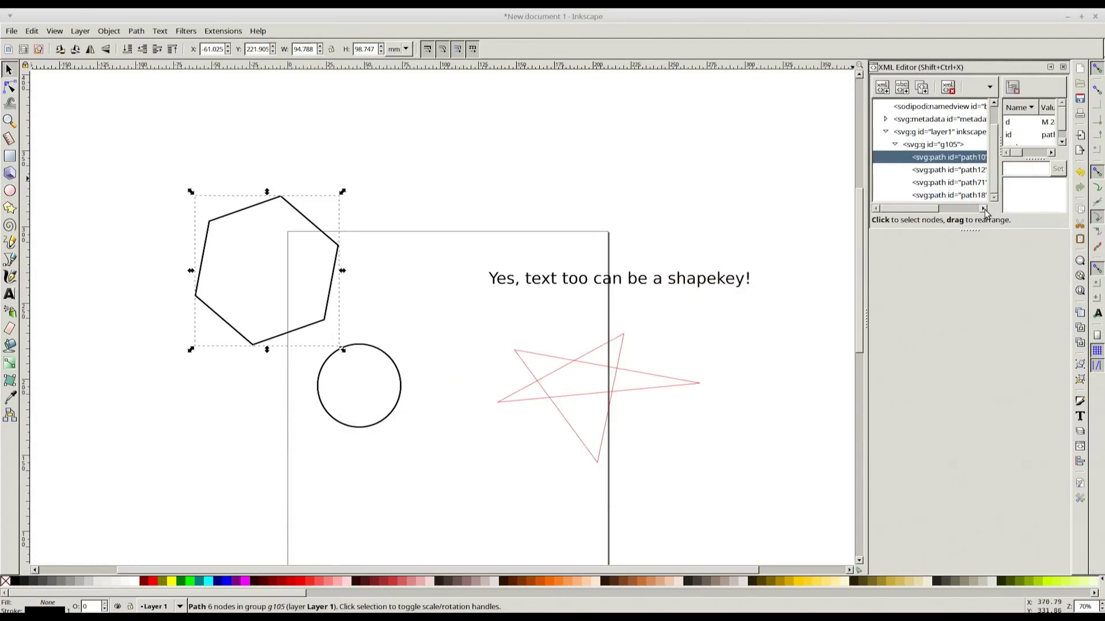
left_click(962, 183)
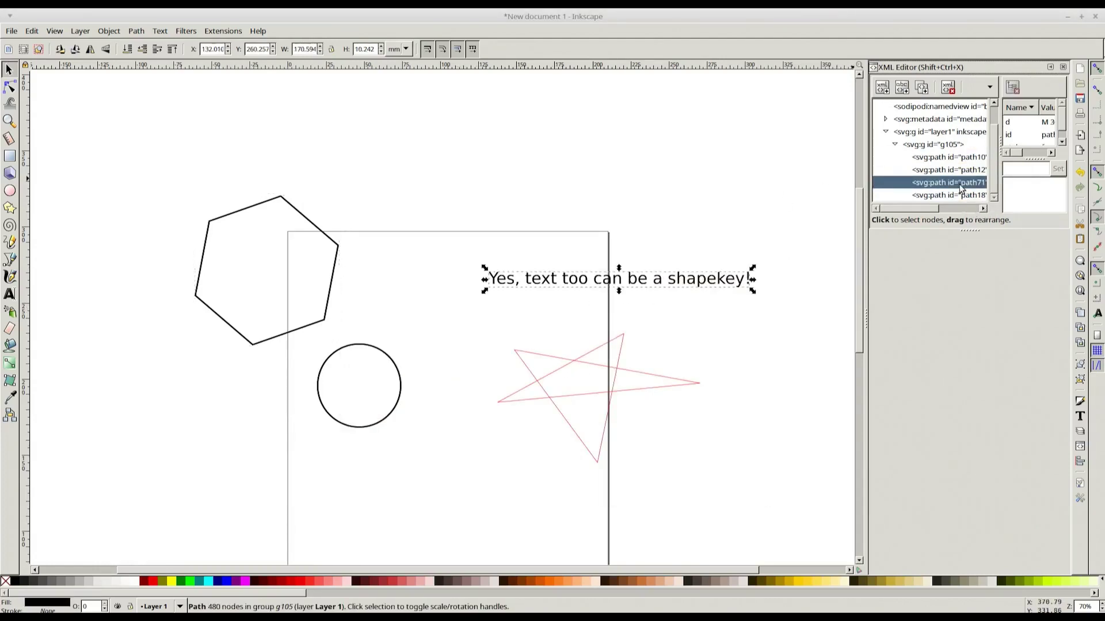
left_click(958, 193)
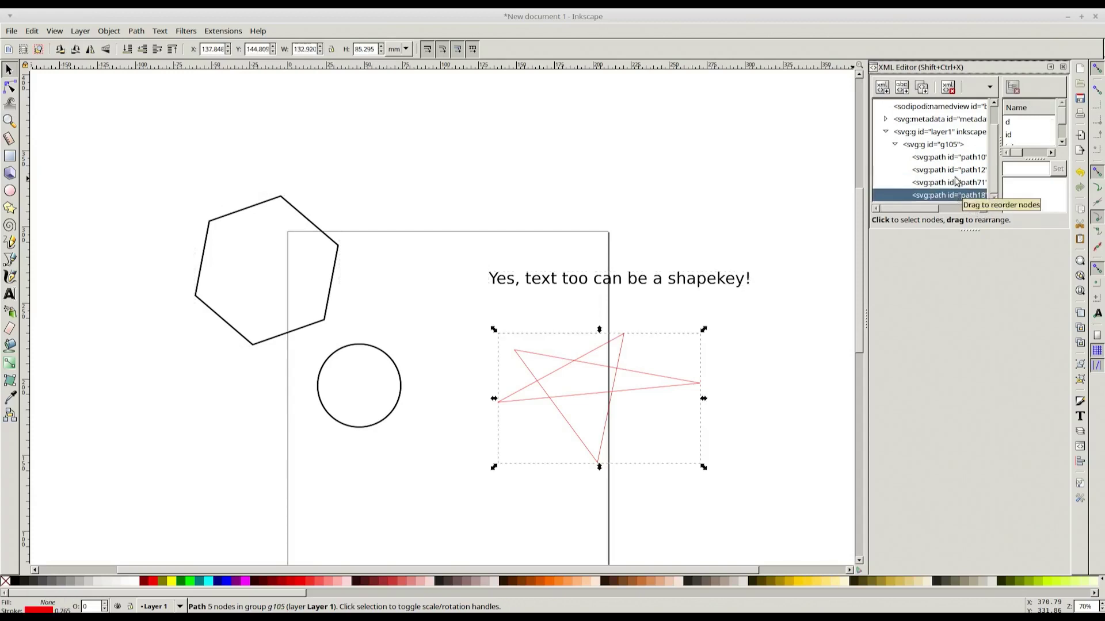
- Raise the circle's path node above the hexagon's in group g105
left_click(953, 173)
left_click(991, 89)
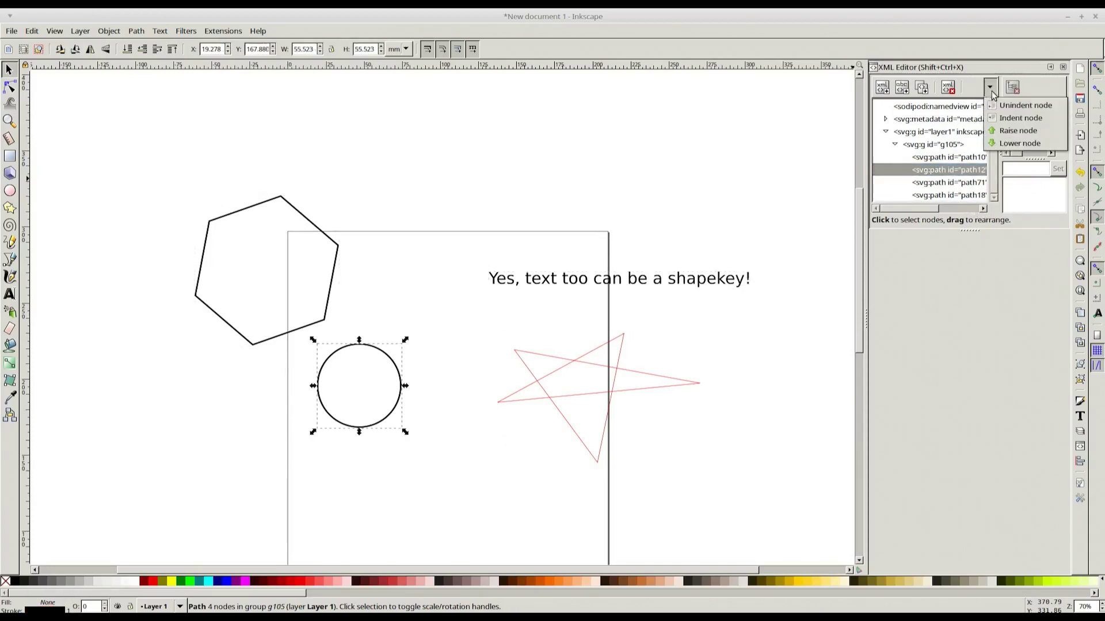
left_click(1016, 130)
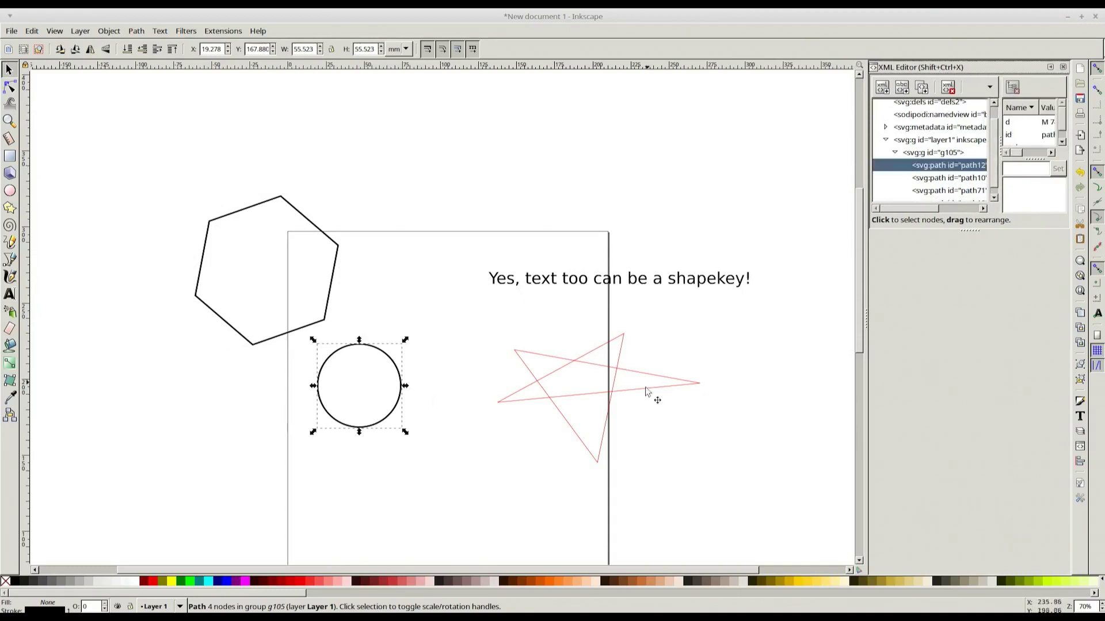
- Bring up the sample.svg drawing and save it
key("alt+Tab")
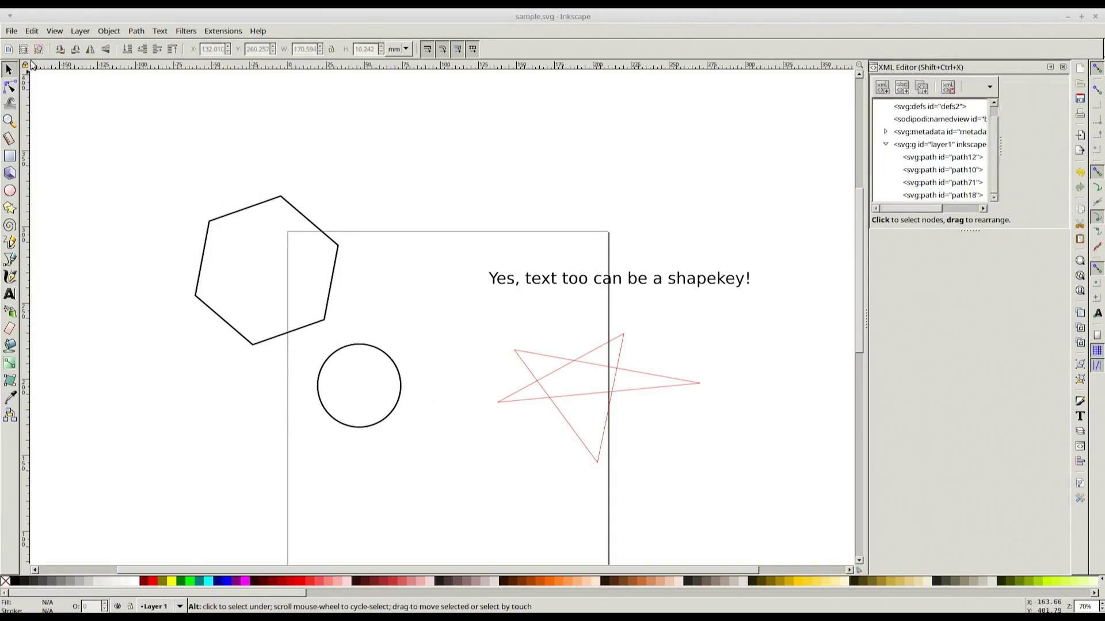
left_click(10, 30)
left_click(62, 109)
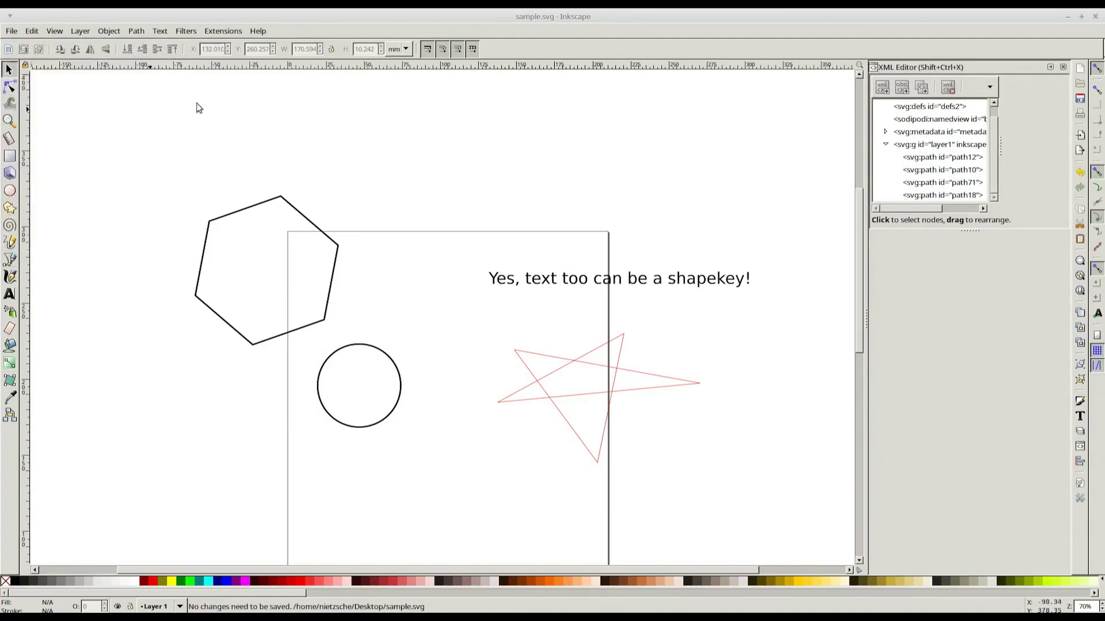
- Switch to Blender and, from the top view, find and launch the Import Paths & Shapekeys operator
key("alt+Tab")
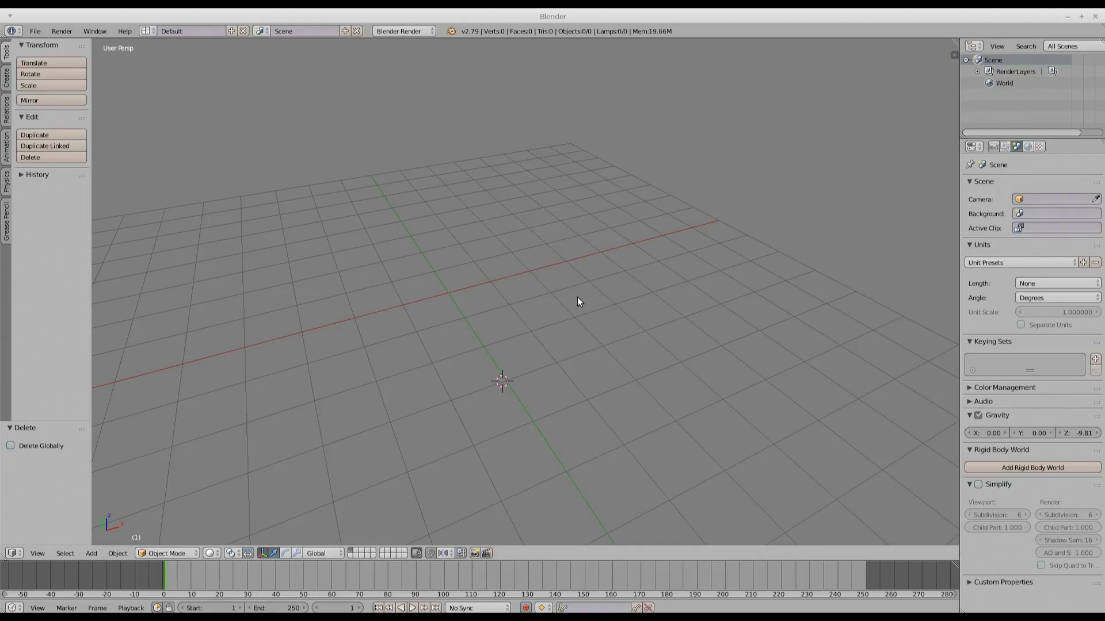
key("KP_7")
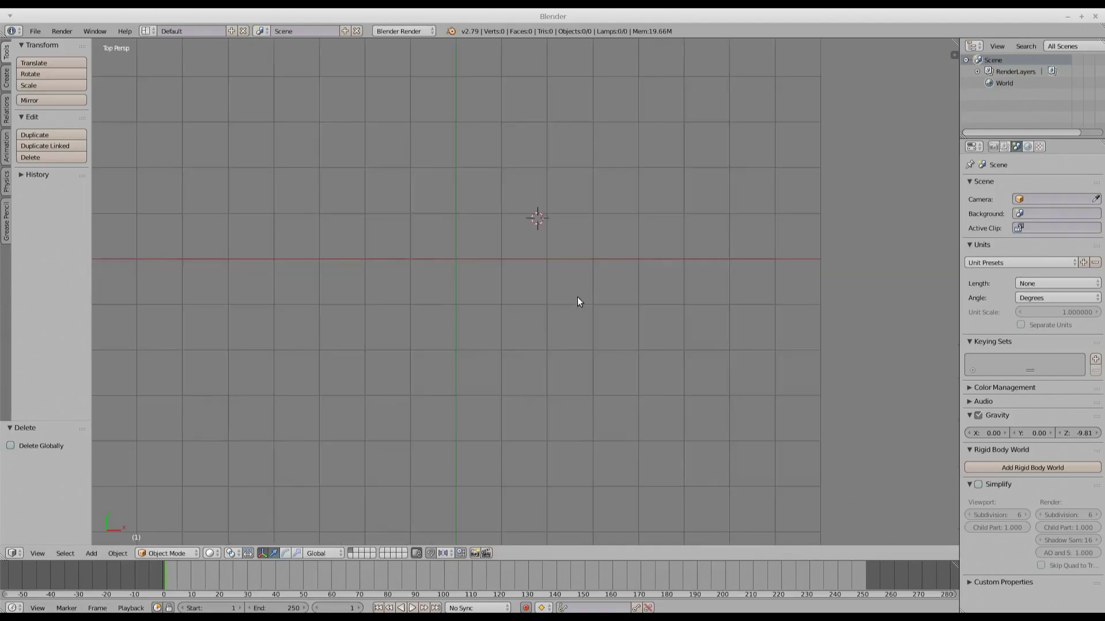
key("space")
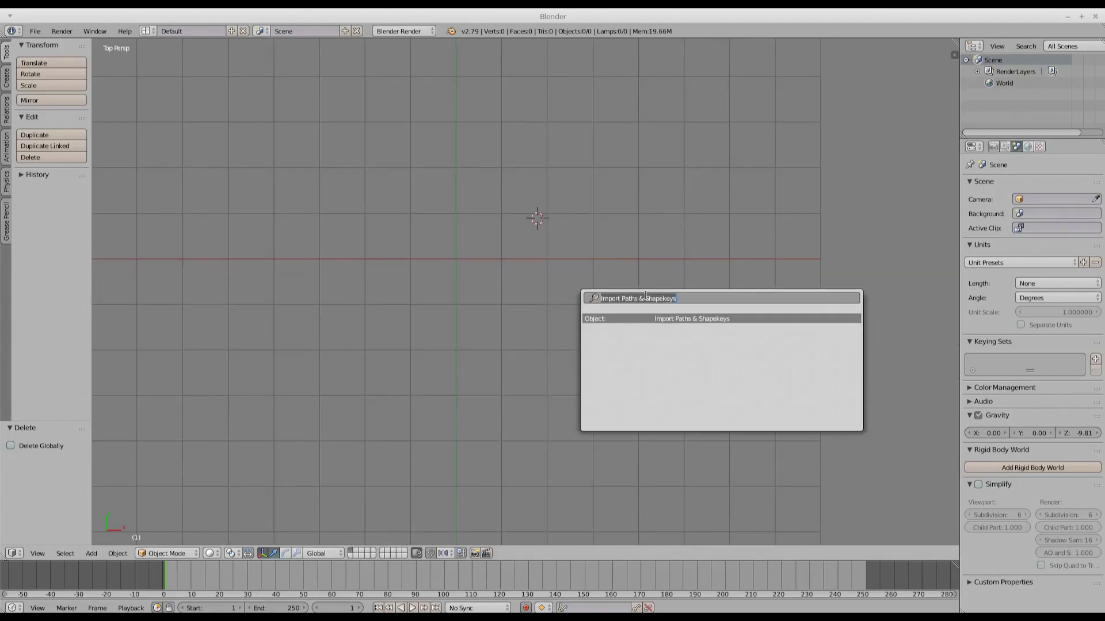
type("import")
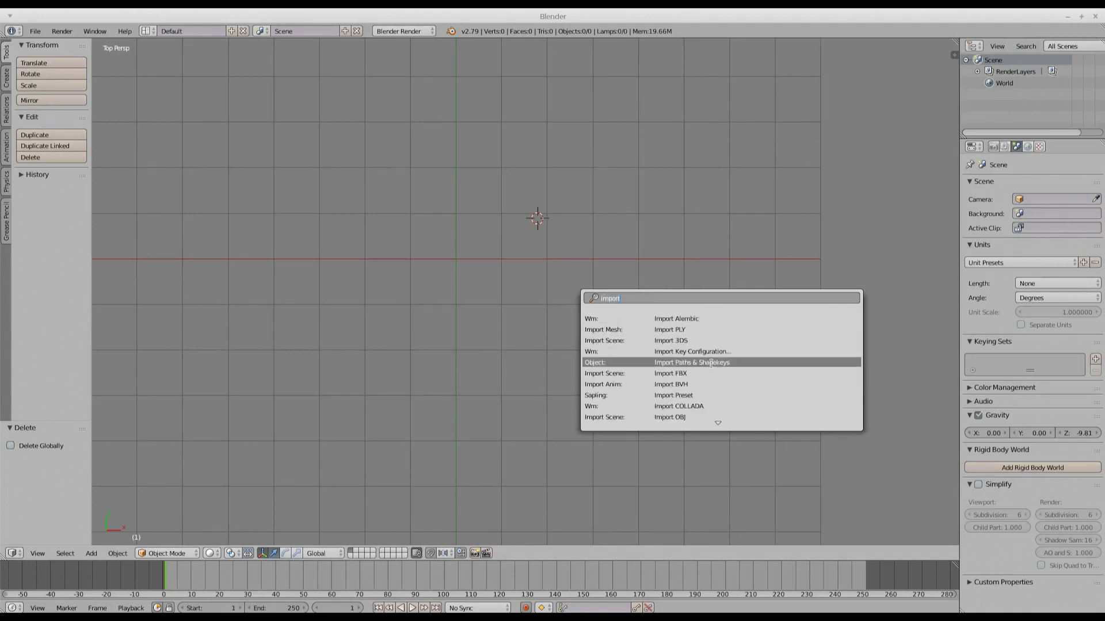
left_click(711, 364)
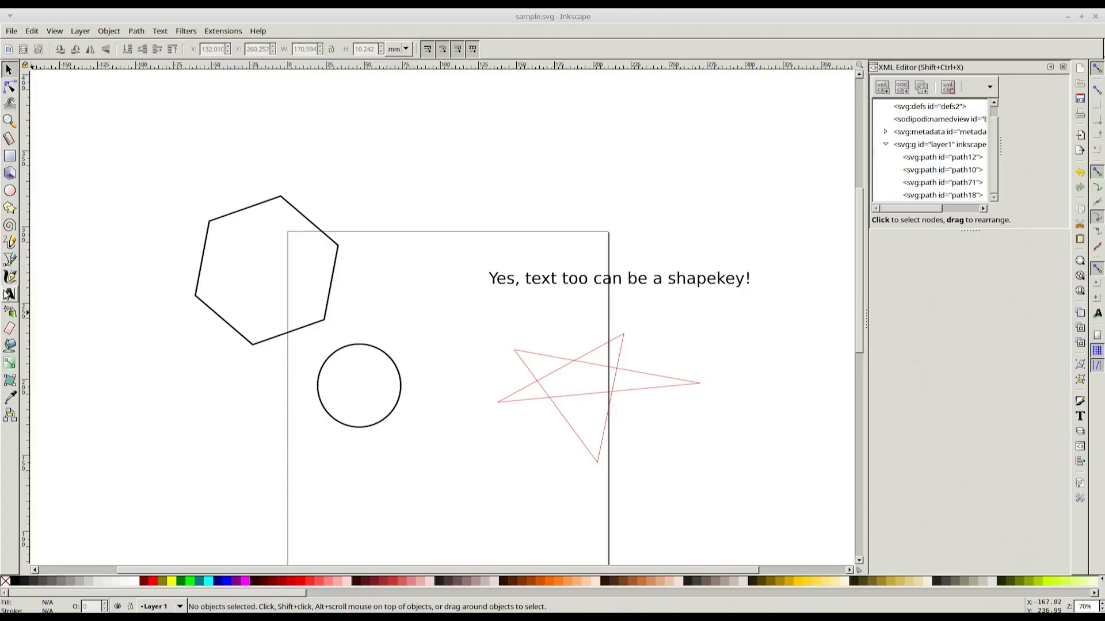
- Switch to Inkscape and draw a spiral in the empty area below the hexagon, outside the page
left_click(10, 225)
left_click_drag(99, 385, 142, 458)
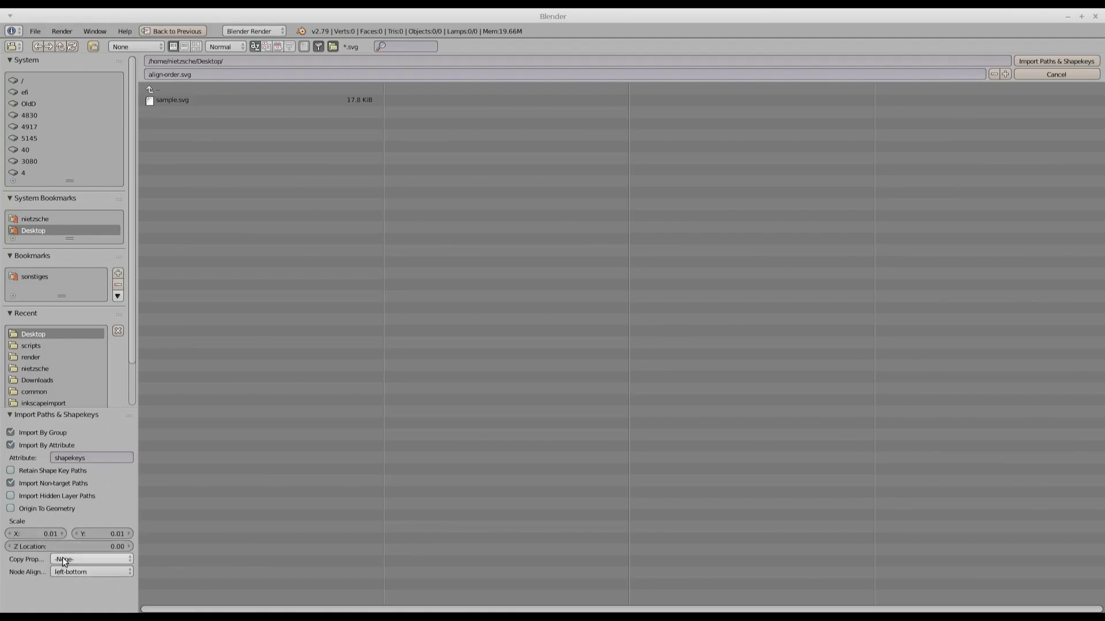
- Check the Copy Properties From choices in Blender's import options, then import sample.svg from the Desktop folder
left_click(72, 558)
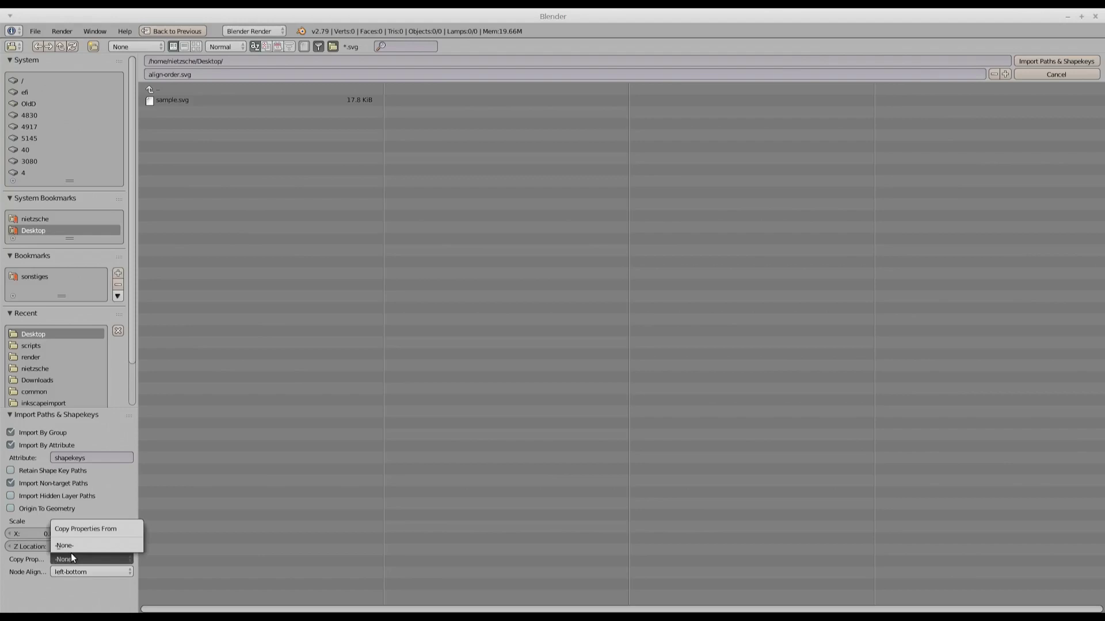
left_click(112, 555)
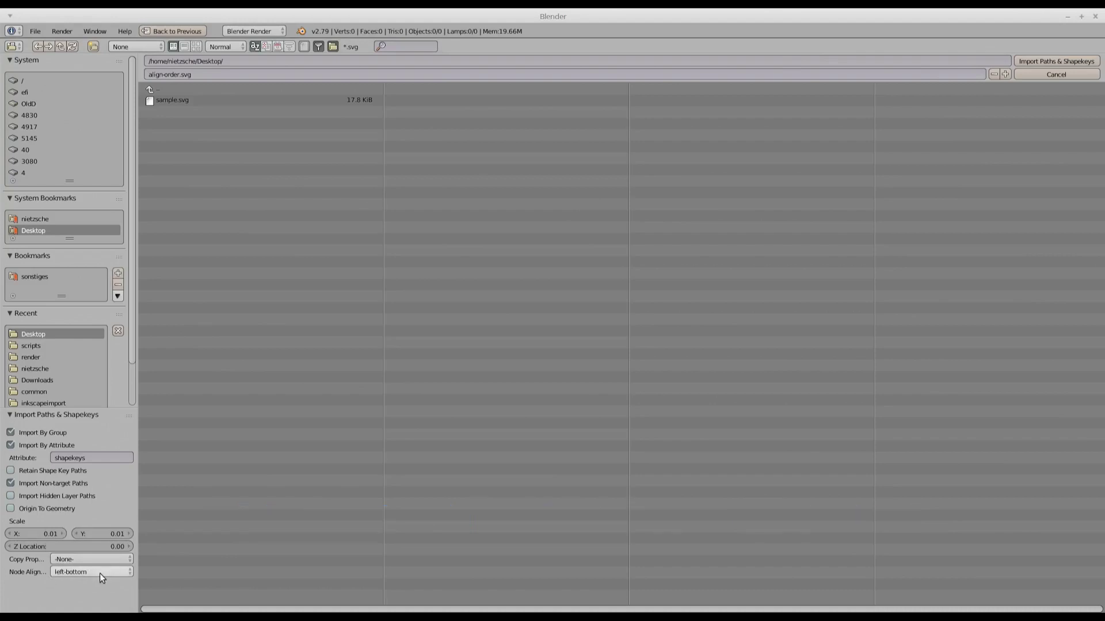
left_click(340, 100)
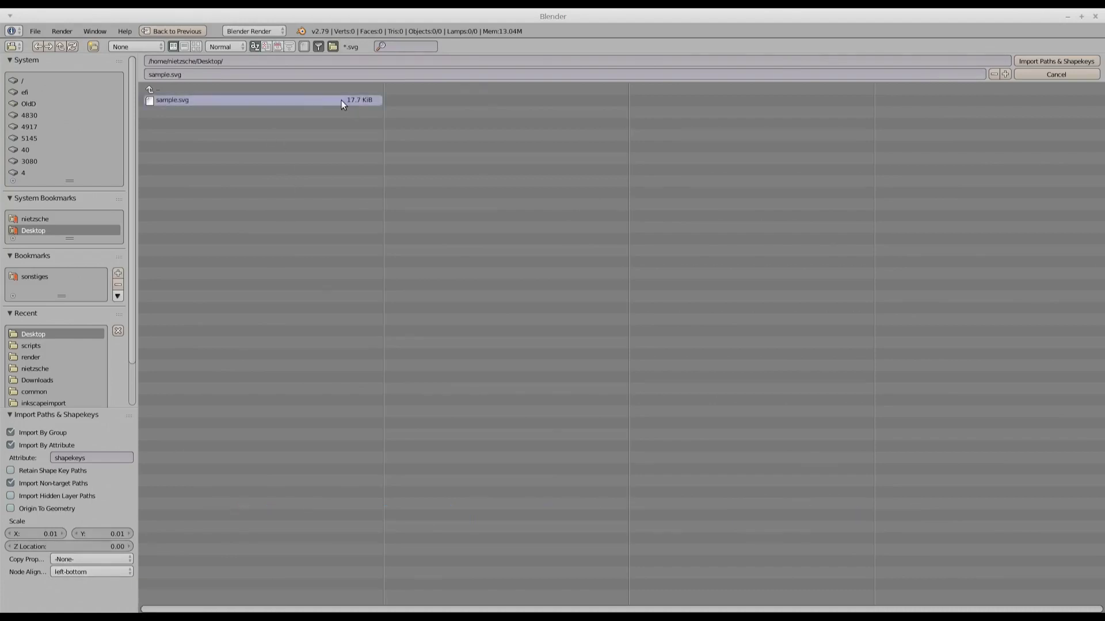
left_click(1035, 62)
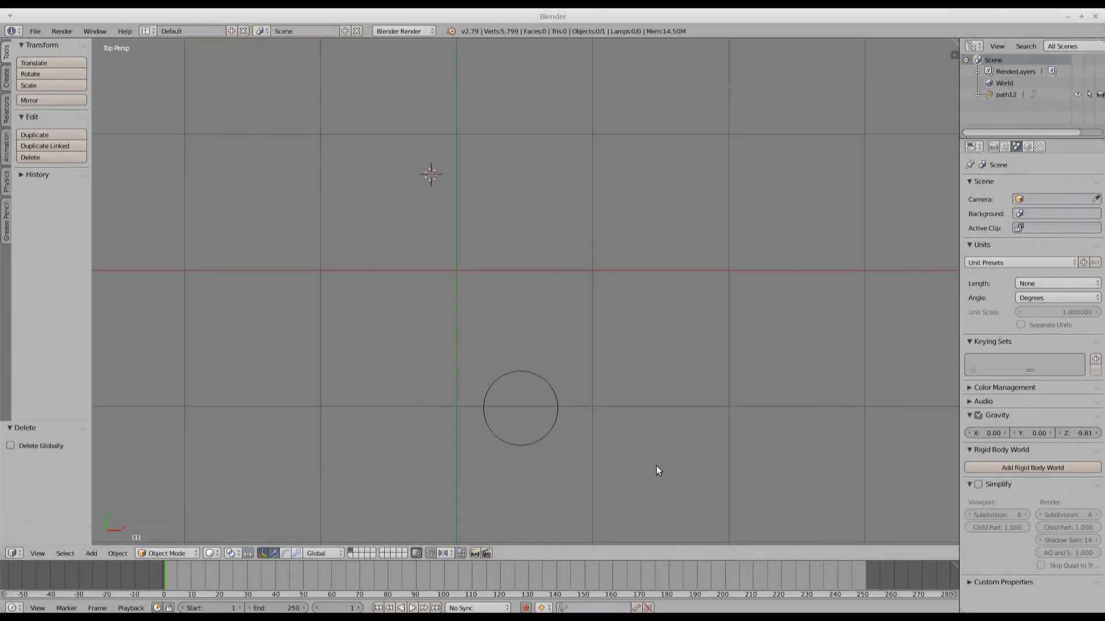
- Select the imported circle curve and preview its path10, path71 and path18 shape keys
right_click(472, 185)
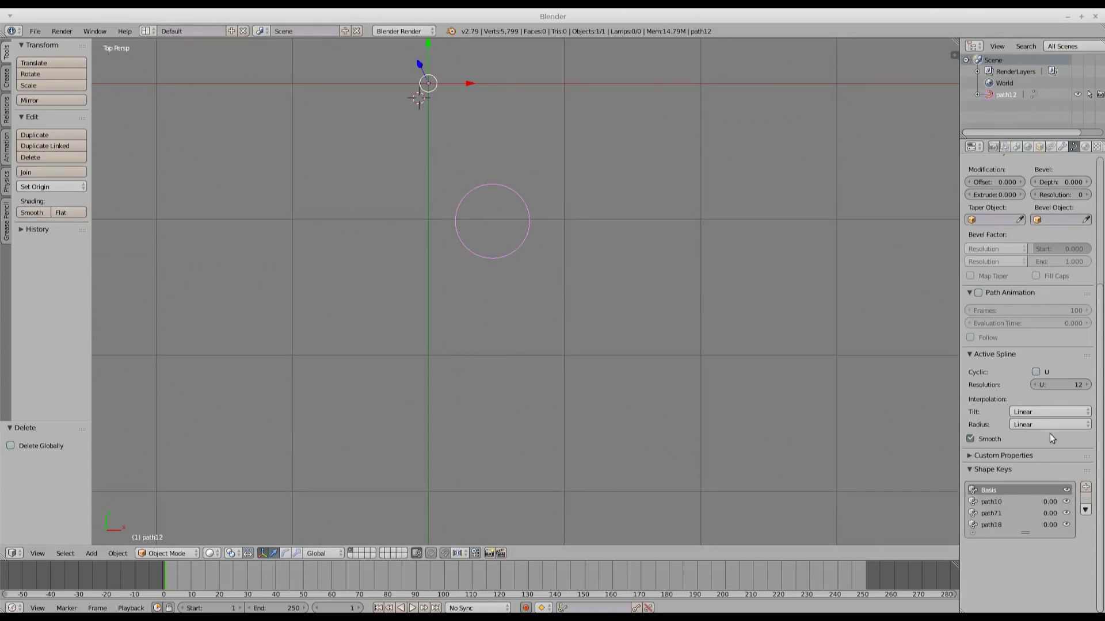
left_click(992, 502)
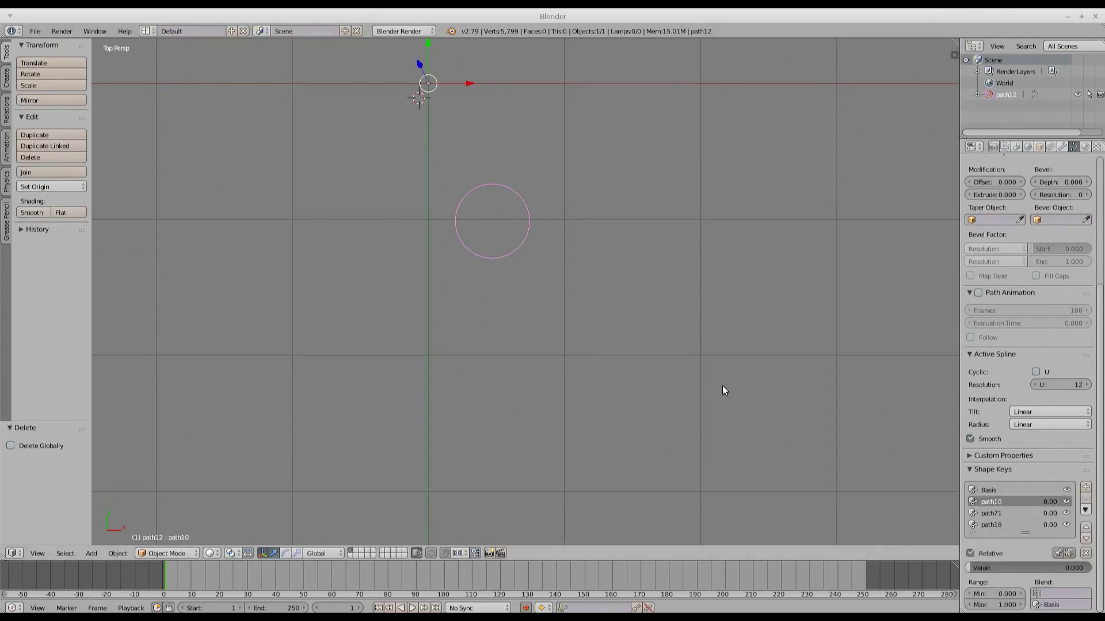
scroll(723, 385, "down", 3)
scroll(722, 385, "up", 5)
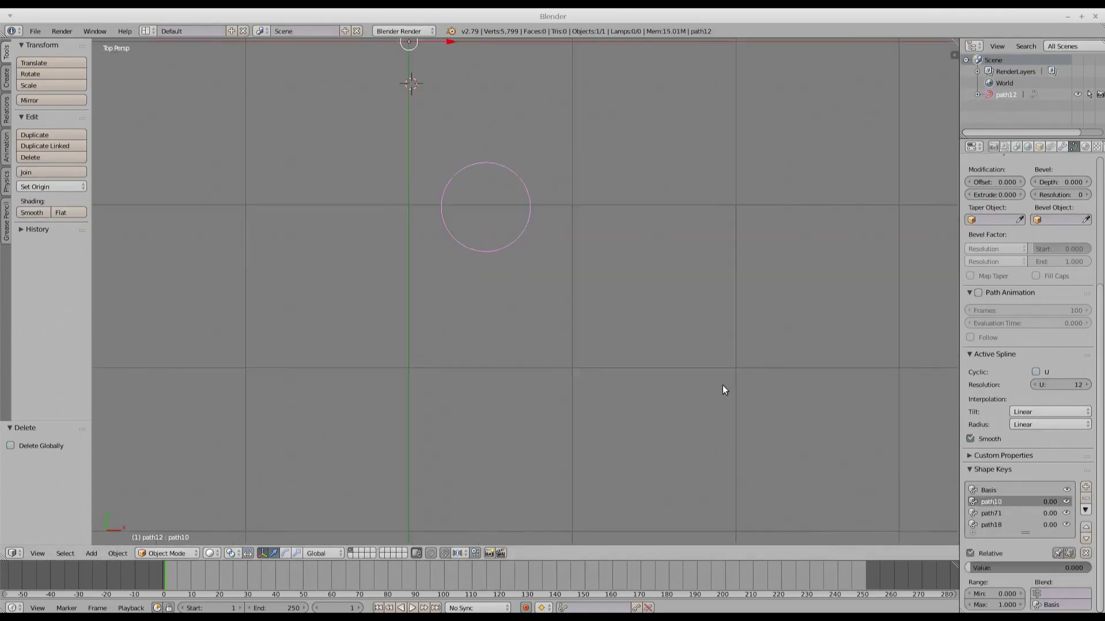
mouse_move(970, 569)
left_mouse_down()
mouse_move(1090, 569)
mouse_move(970, 568)
left_mouse_up()
scroll(742, 394, "down", 2)
left_click(1008, 513)
left_click(991, 524)
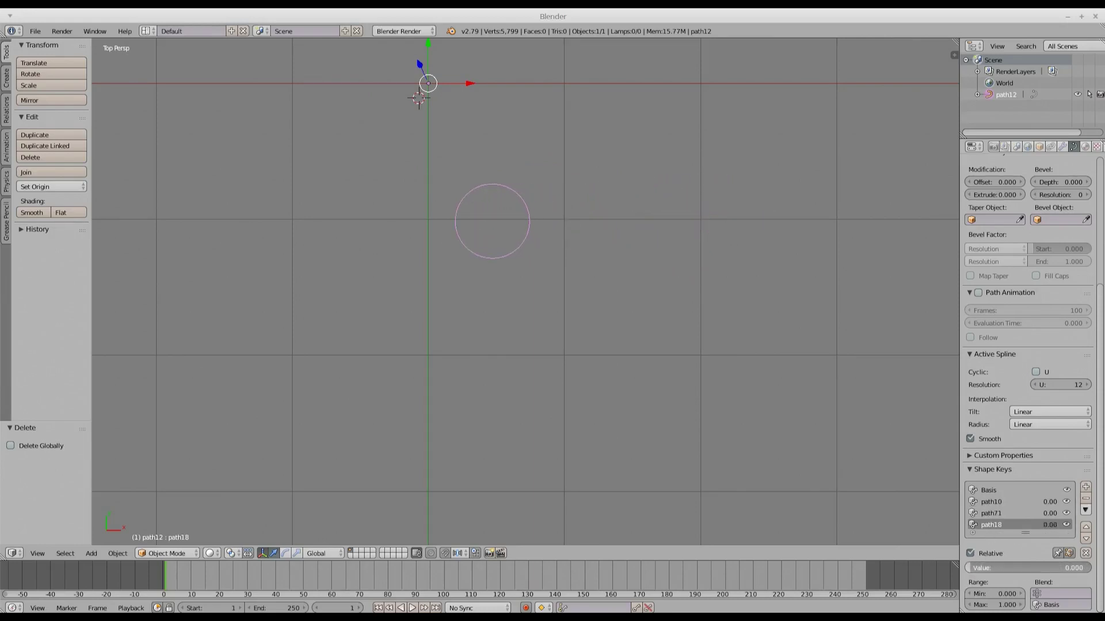
- Turn off Relative for the curve's shape keys and scrub their evaluation time
left_click(971, 553)
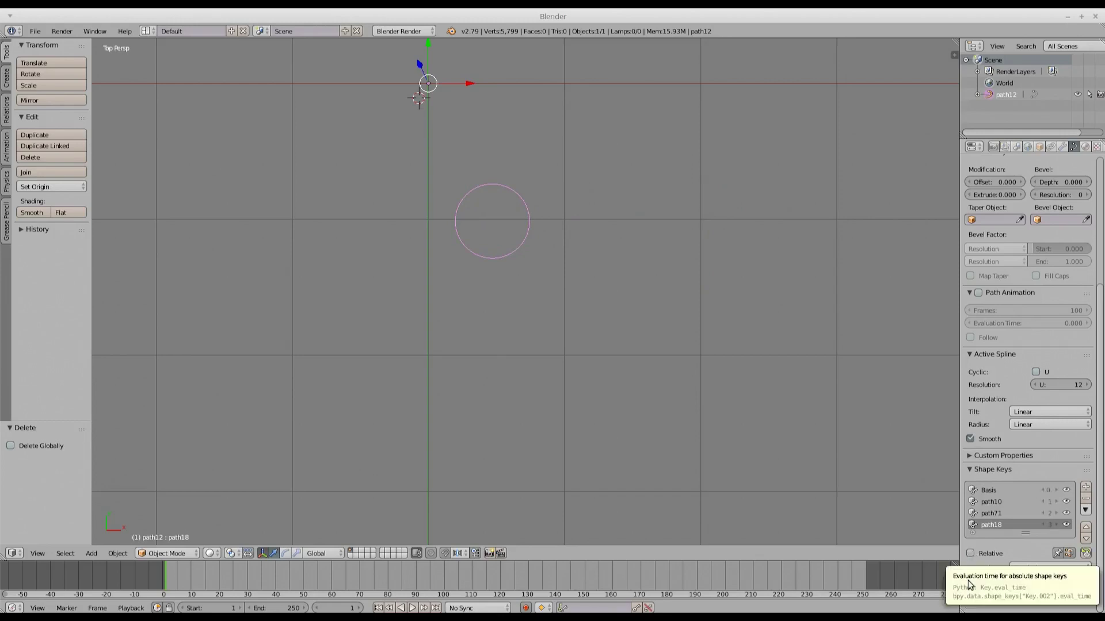
mouse_move(969, 581)
left_mouse_down()
mouse_move(1020, 582)
mouse_move(972, 581)
left_mouse_up()
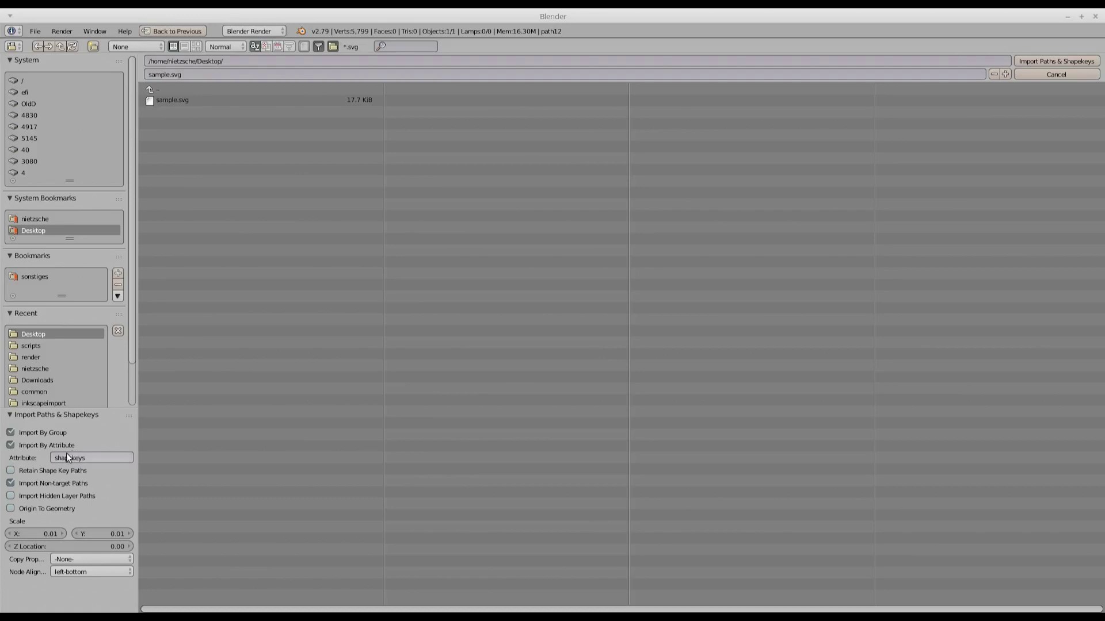
- Switch to Inkscape, select all the shapes in sample.svg and ungroup them
key("alt+Tab")
mouse_move(123, 159)
left_mouse_down()
mouse_move(173, 207)
mouse_move(779, 525)
left_mouse_up()
key("ctrl+shift+g")
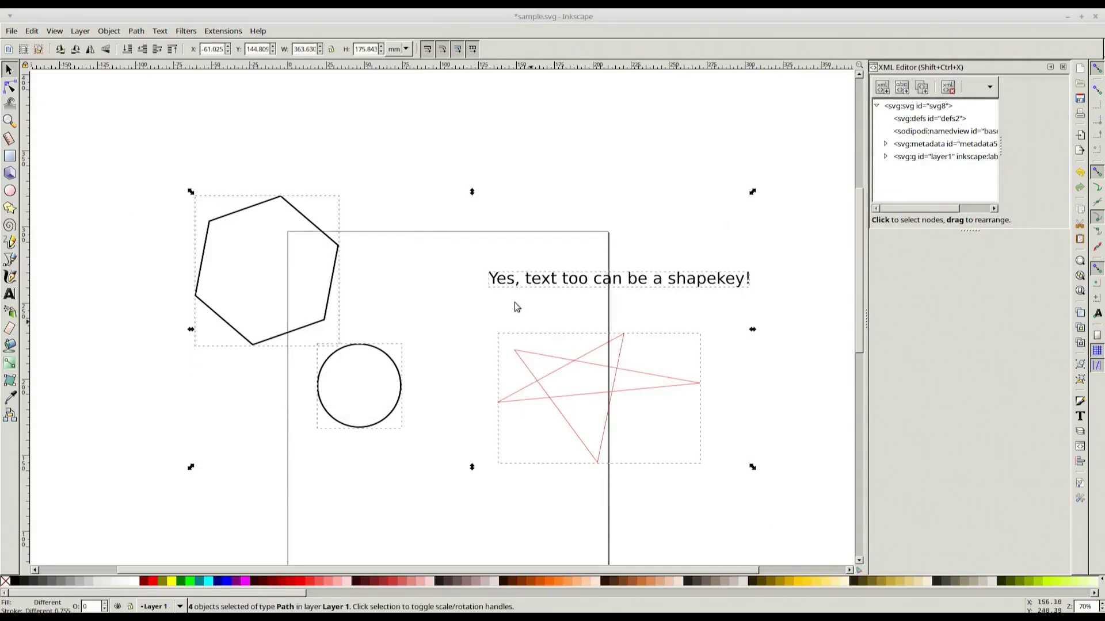
- Compare the hexagon and circle paths, then add an attribute named shapekeys to the circle's path
left_click(519, 224)
left_click(283, 343)
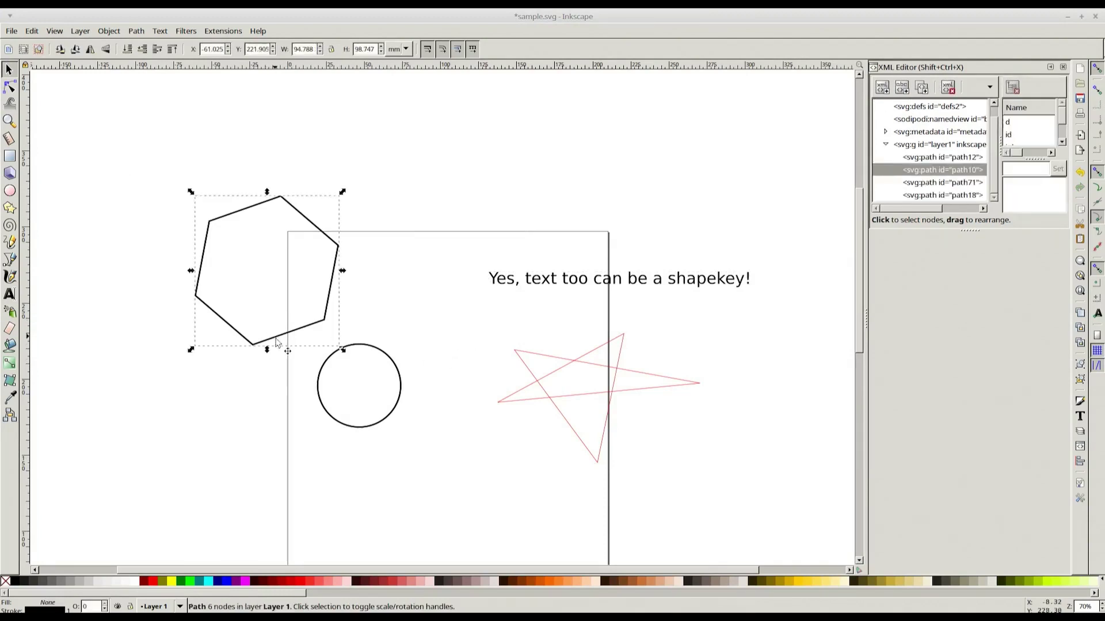
left_click(374, 353)
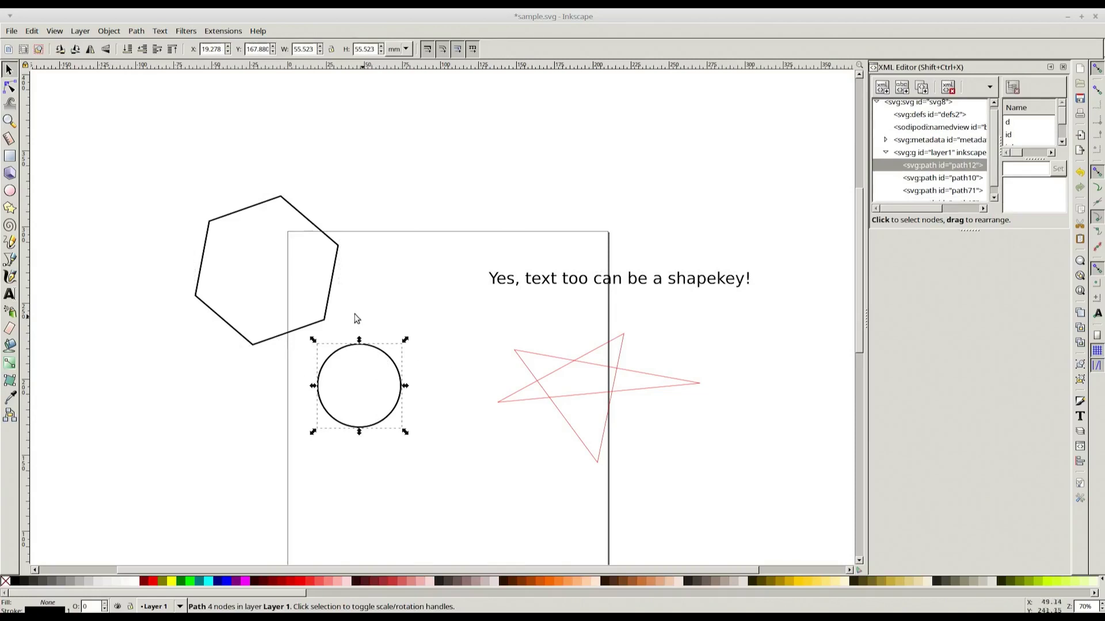
left_click(327, 303)
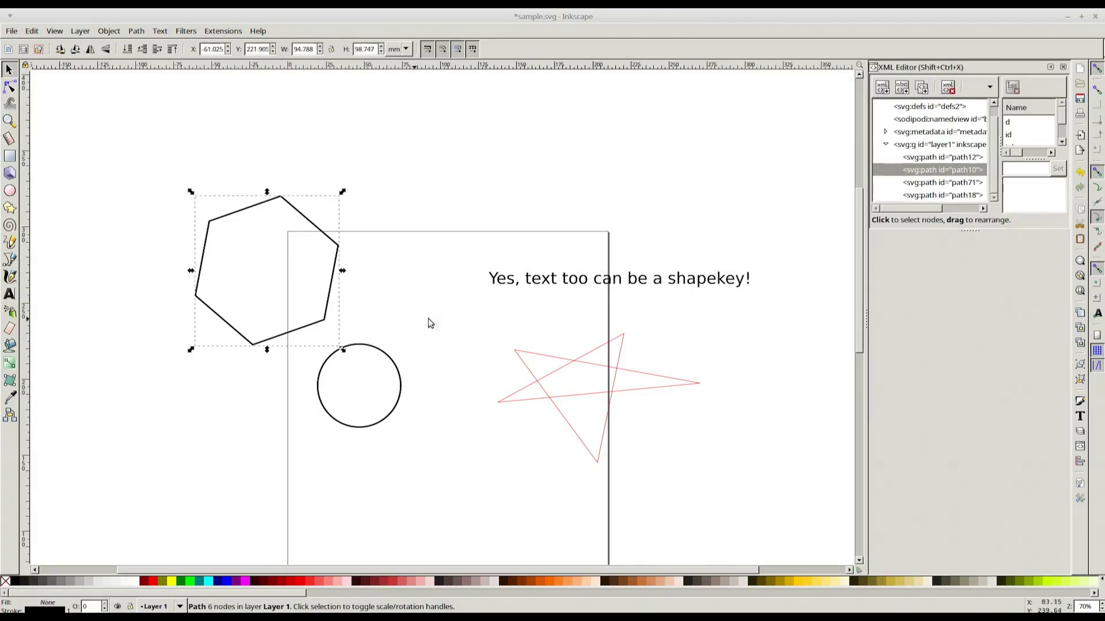
left_click(391, 412)
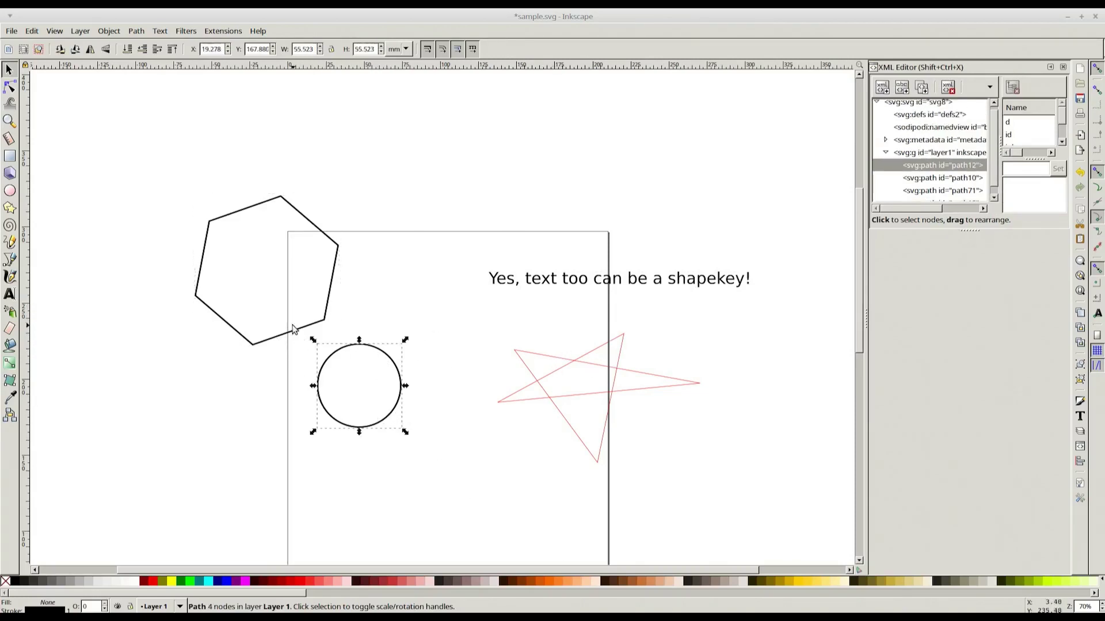
left_click(1030, 172)
type("shapekeys")
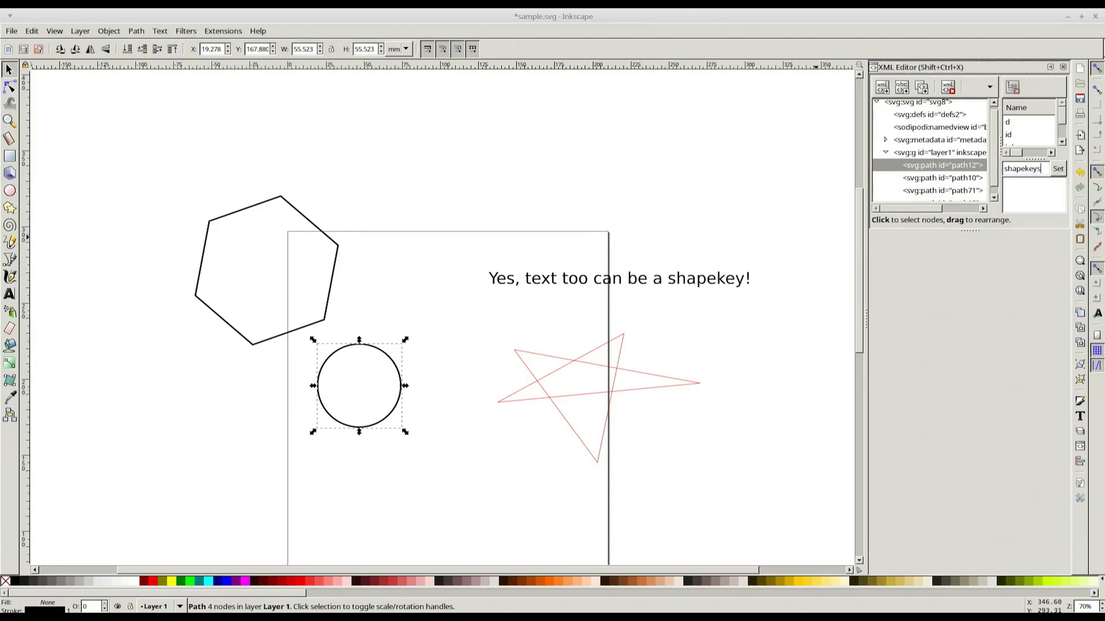
left_click(1058, 169)
- Copy the hexagon's id value path10 in the XML Editor and reselect the circle path
left_click(309, 219)
left_click(1045, 137)
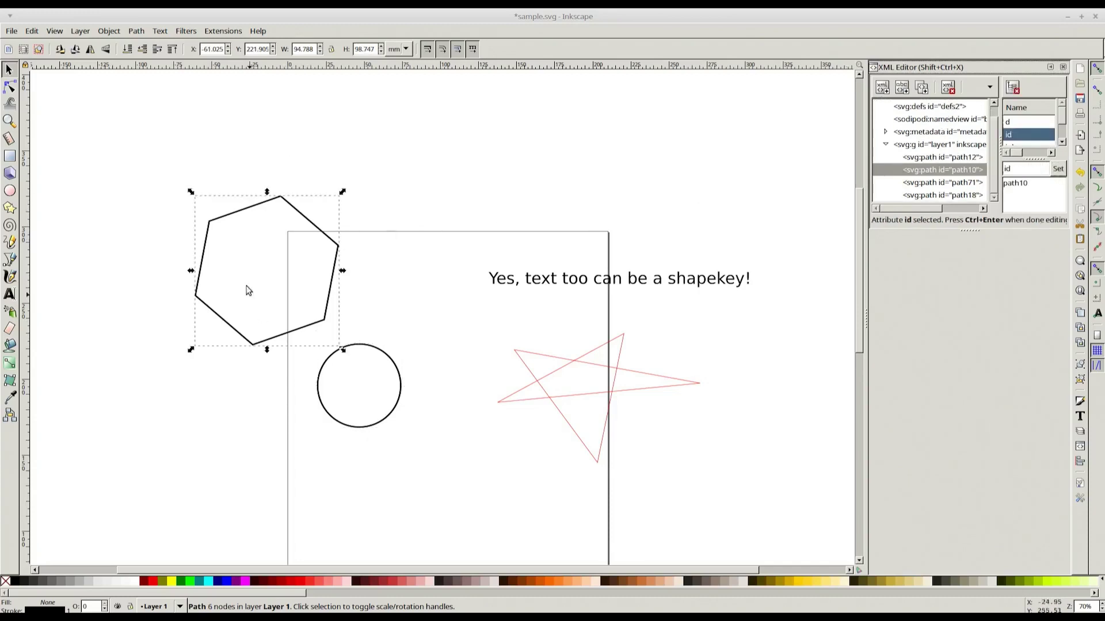
double_click(1009, 183)
key("ctrl+c")
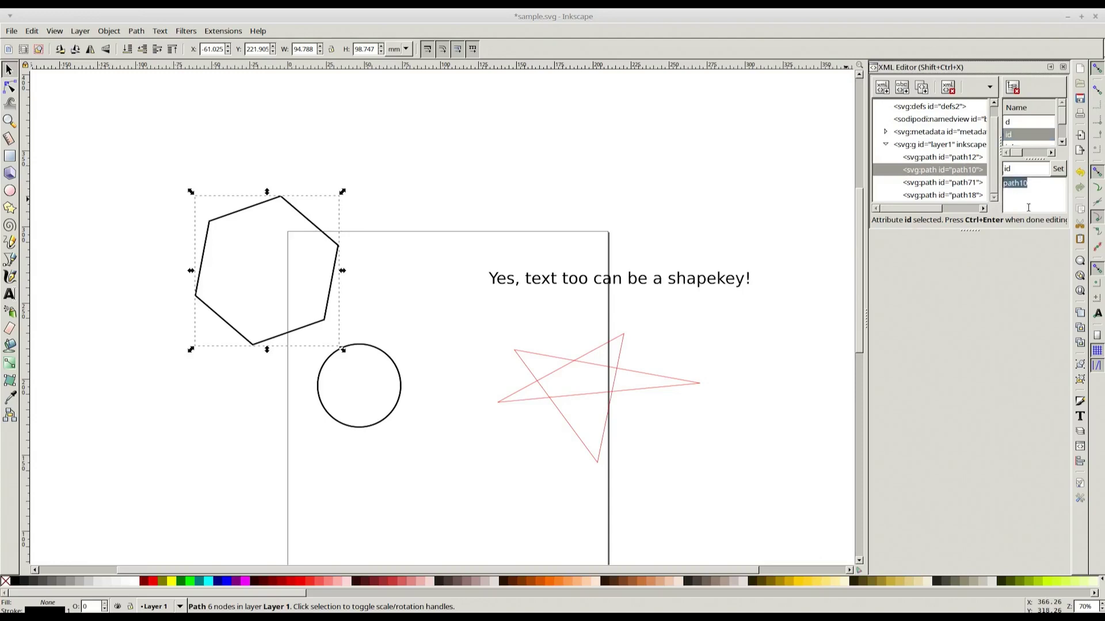
left_click(380, 353)
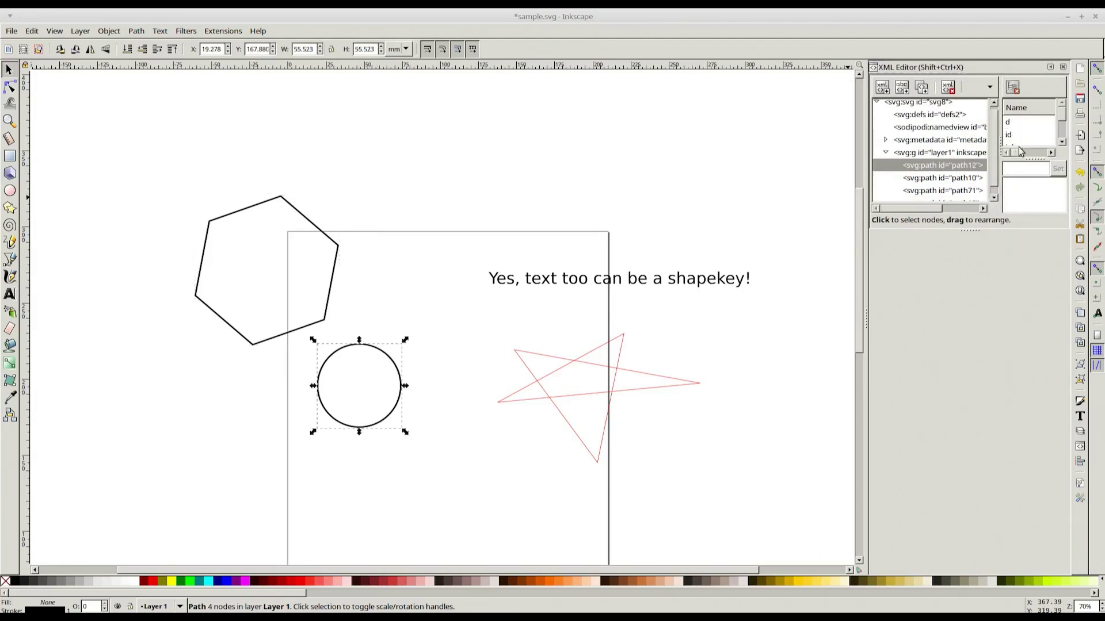
- Set the circle path's shapekeys attribute to path10, referencing the hexagon, and reselect the circle
scroll(1029, 132, "down", 2)
left_click(1030, 128)
left_click(1034, 207)
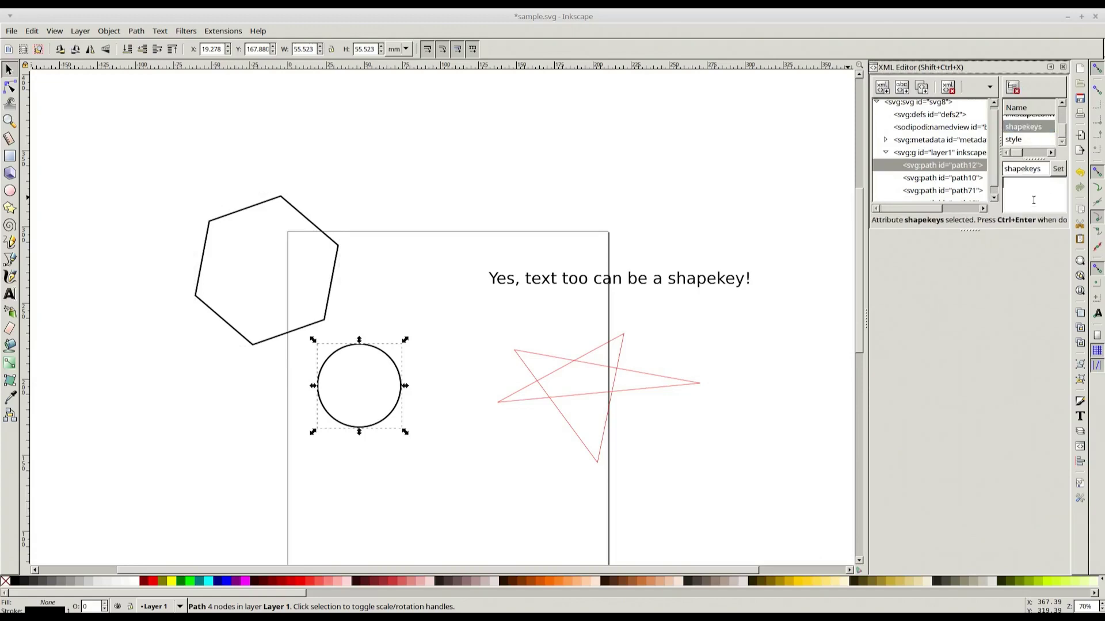
key("ctrl+v")
left_click(1060, 170)
left_click(323, 311)
left_click(354, 344)
left_click(328, 308)
left_click(359, 345)
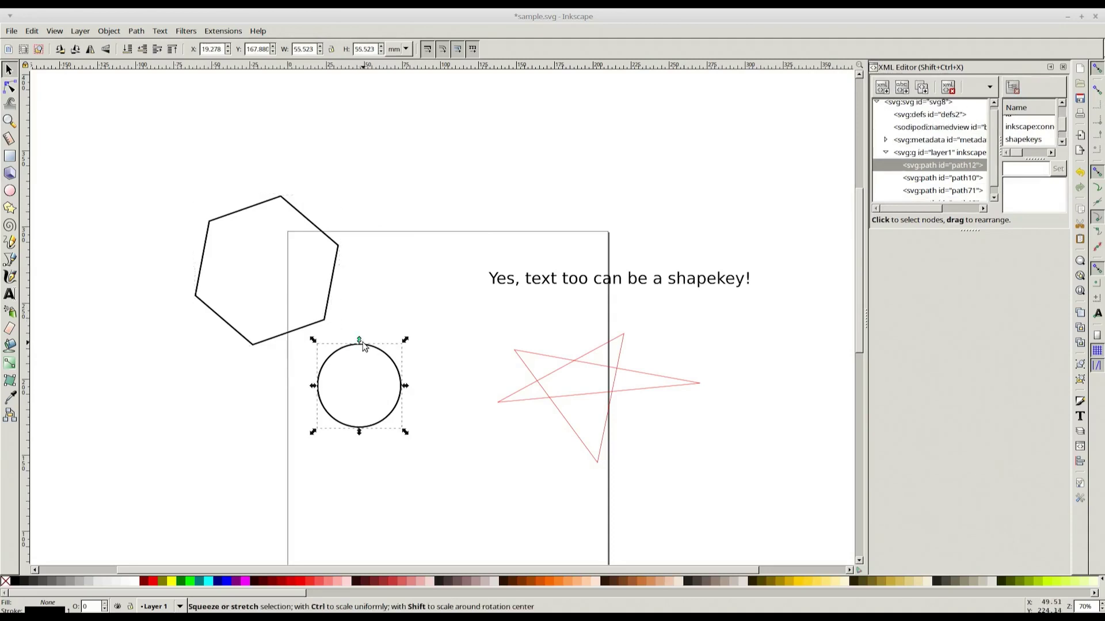
- Add an attribute named shapekeys to the star's path in the XML Editor
left_click(249, 223)
left_click(566, 367)
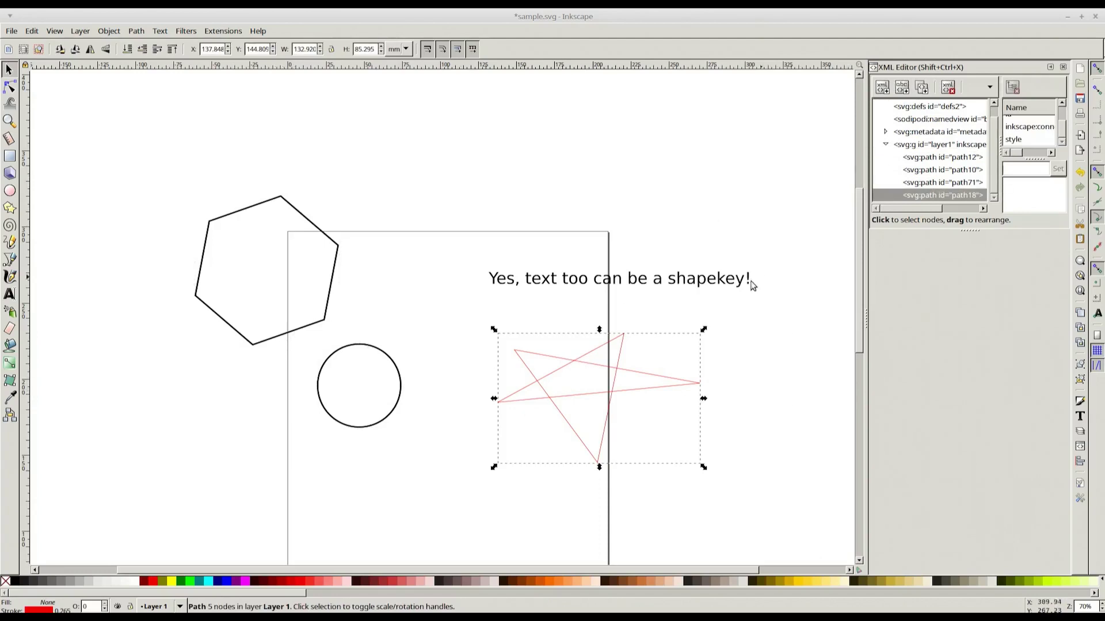
left_click(1019, 170)
type("shapekeys")
left_click(1062, 173)
- Copy the hexagon's id path10 into the star's shapekeys attribute, followed by a comma
left_click(307, 219)
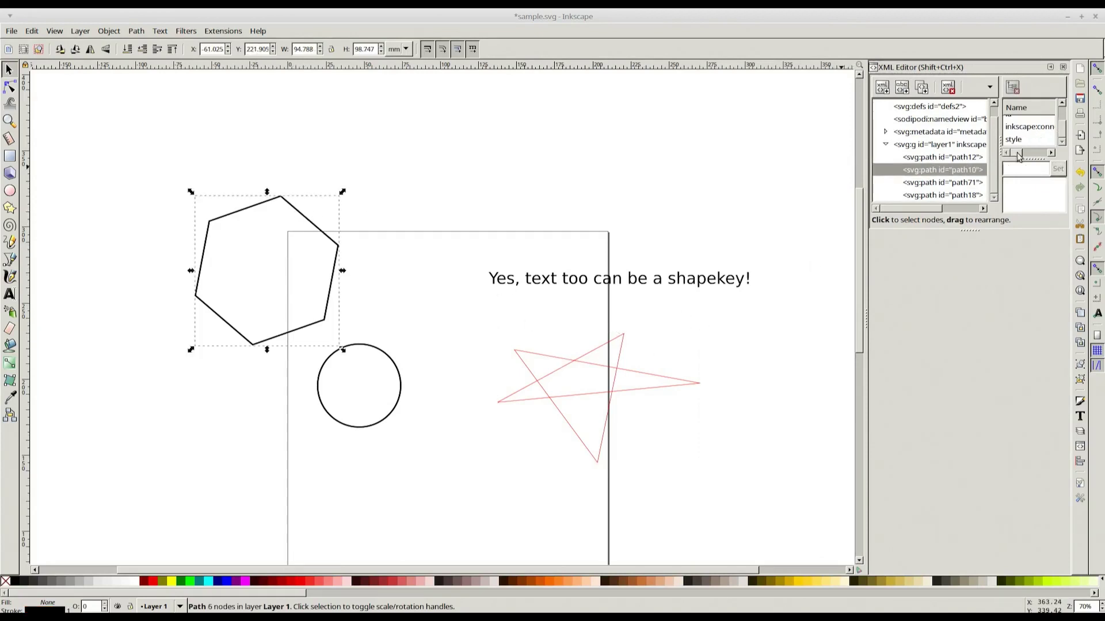
left_click(1029, 136)
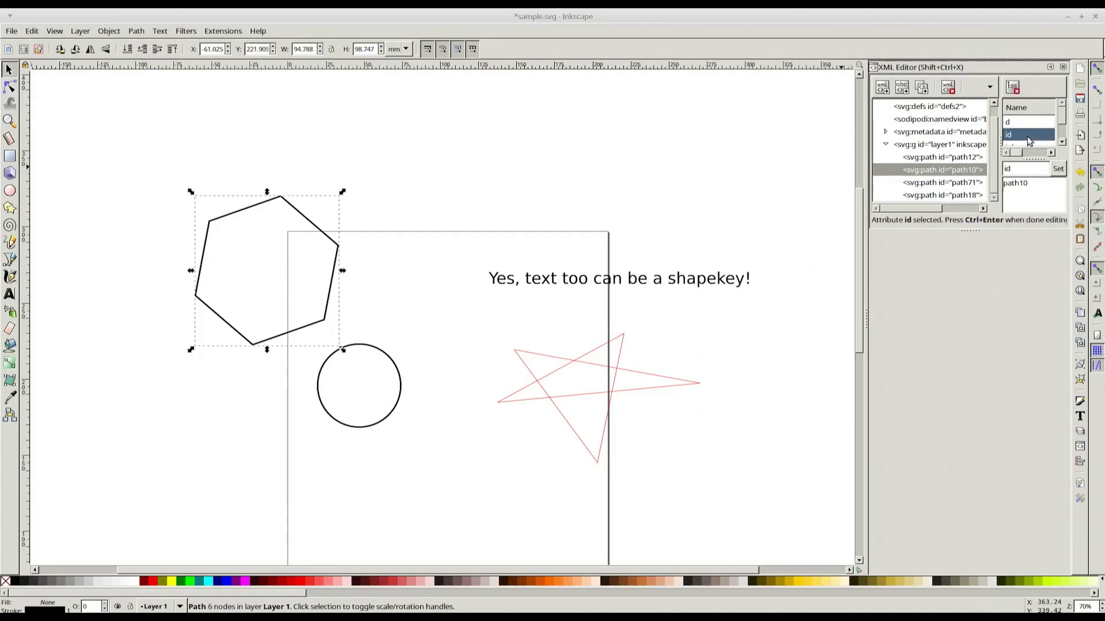
double_click(1017, 183)
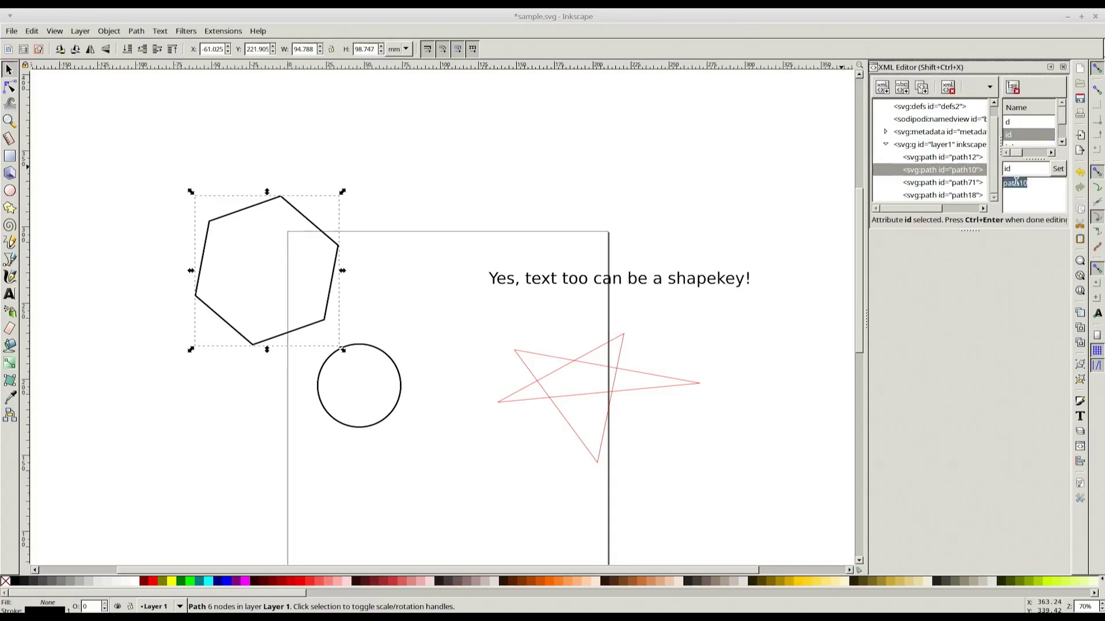
left_click(608, 353)
left_click(603, 346)
scroll(1029, 132, "down", 2)
left_click(1023, 127)
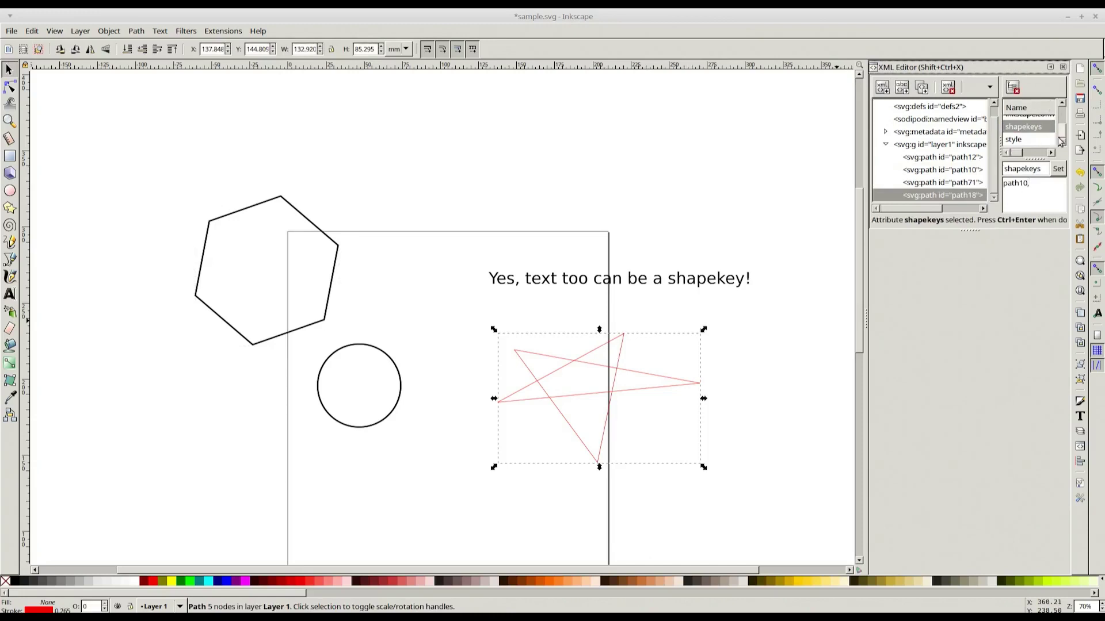
- Append the circle's id to the star's shapekeys attribute so it reads path10,path12, and save sample.svg
left_click(376, 348)
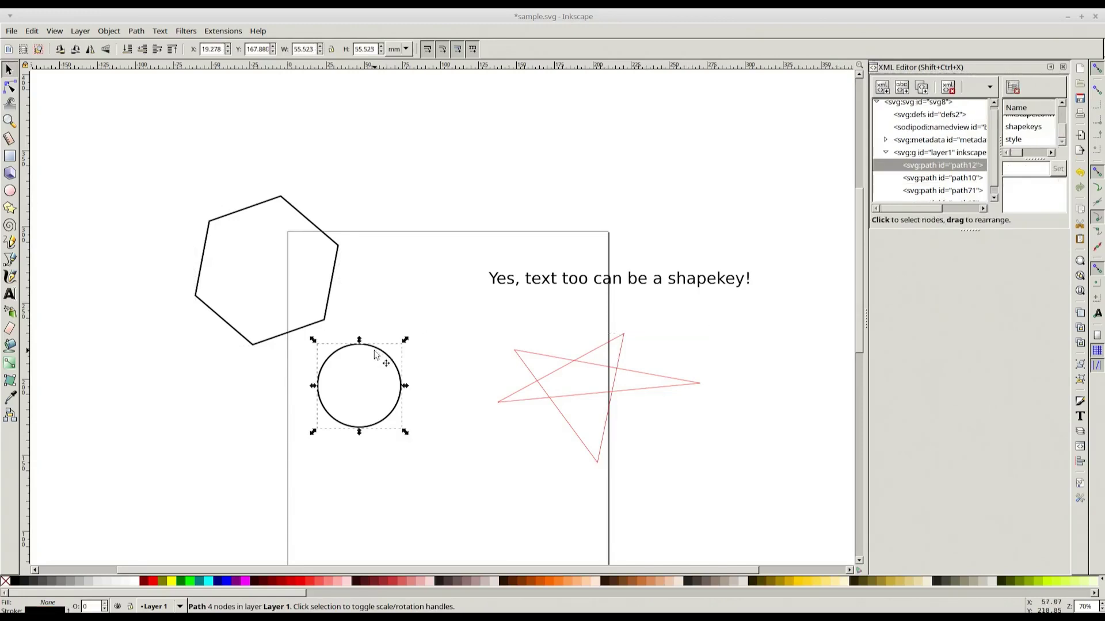
left_click(1022, 127)
double_click(1019, 182)
key("ctrl+c")
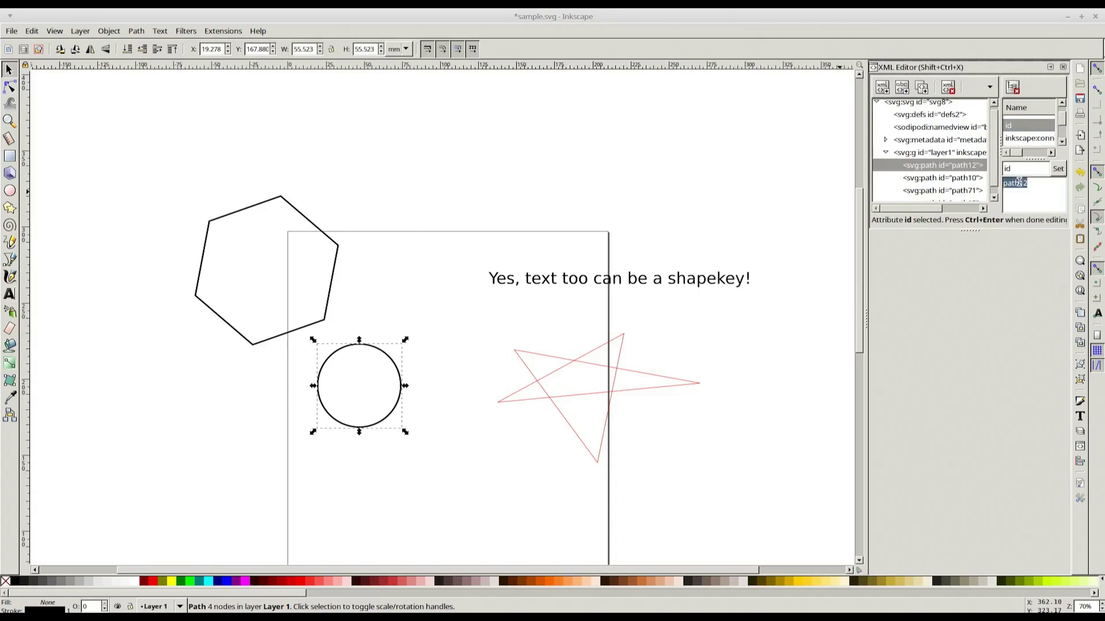
left_click(584, 364)
scroll(1015, 142, "down", 1)
left_click(1023, 126)
left_click(1053, 189)
key("ctrl+v")
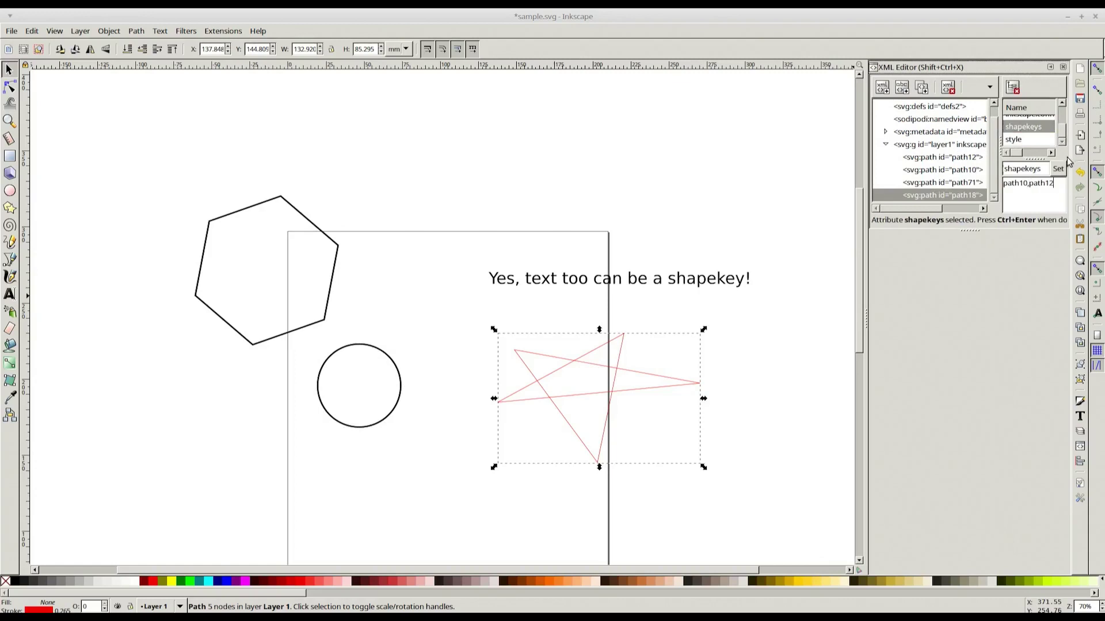
left_click(12, 30)
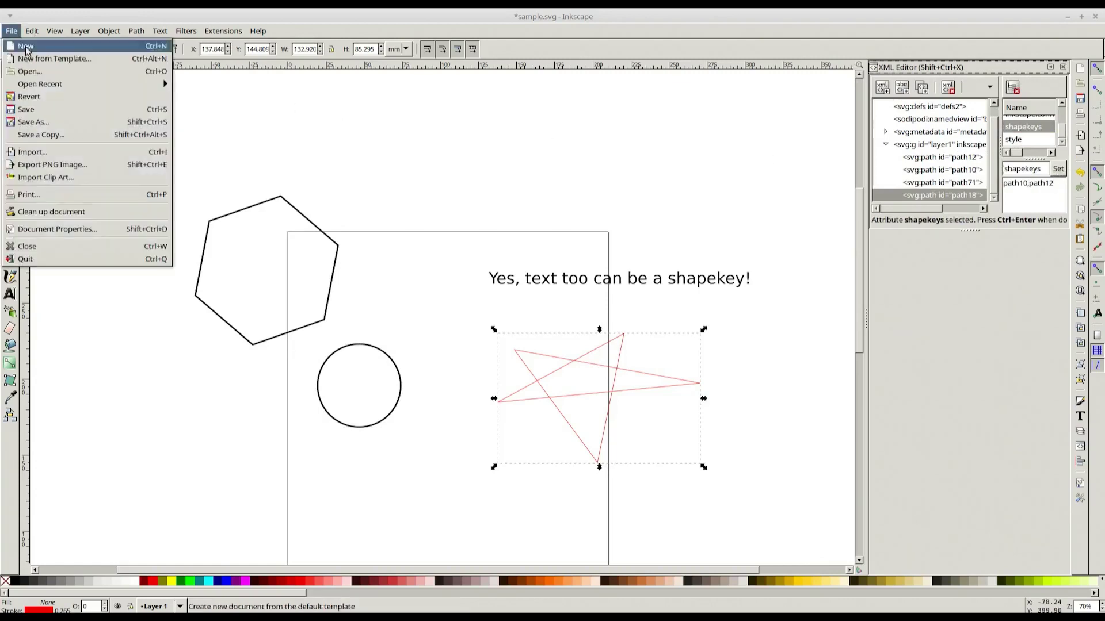
left_click(50, 110)
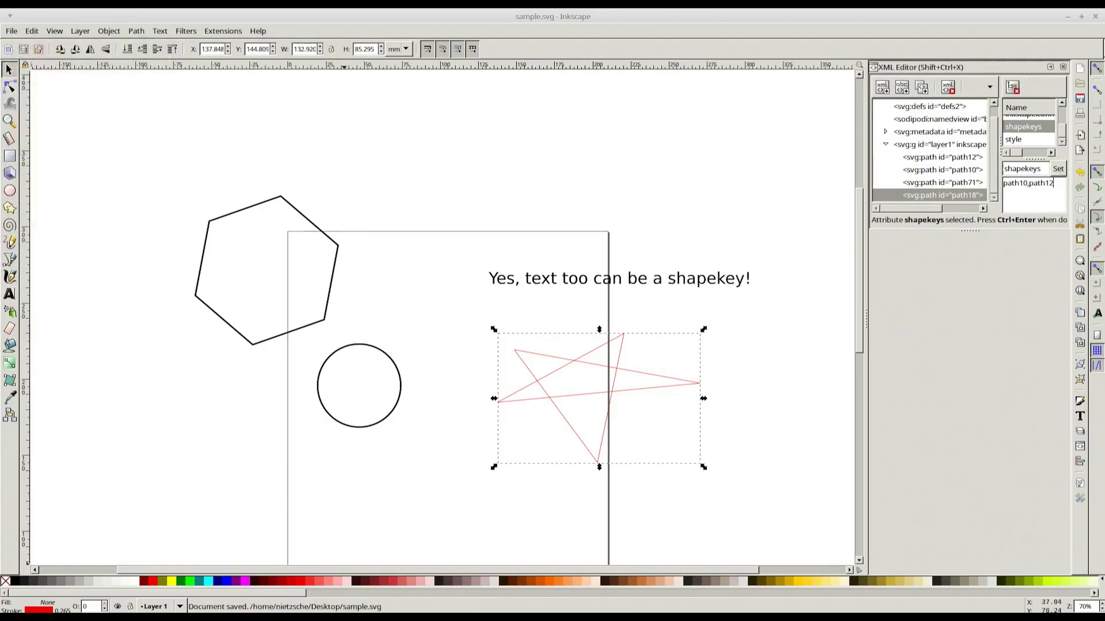
- Switch to Blender, leave the file browser and delete the existing path12 curve from the scene
key("alt+Tab")
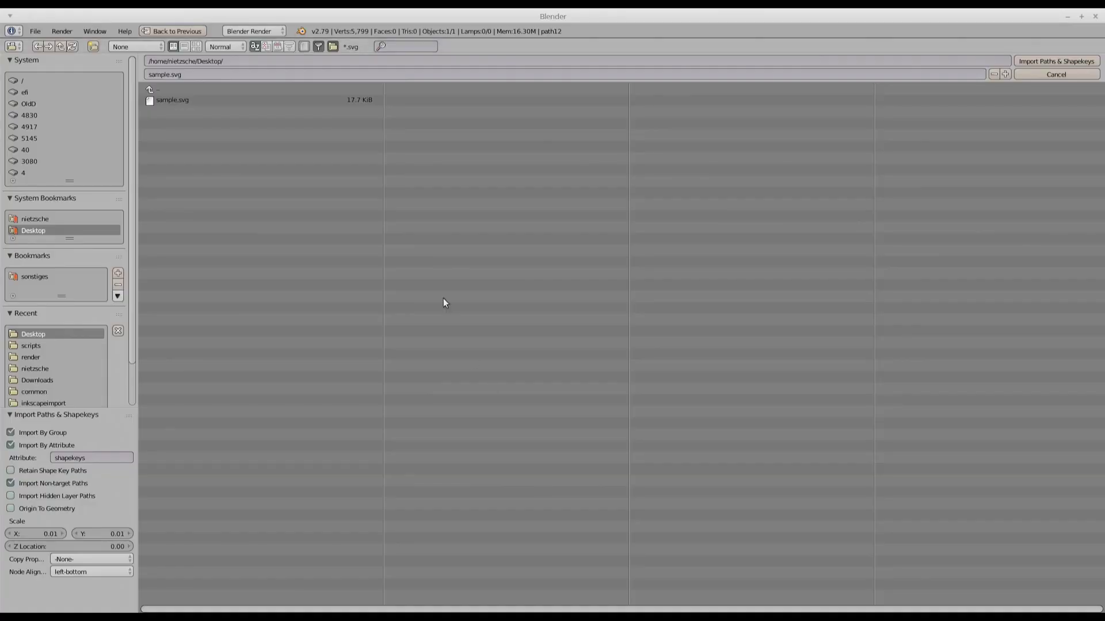
double_click(195, 101)
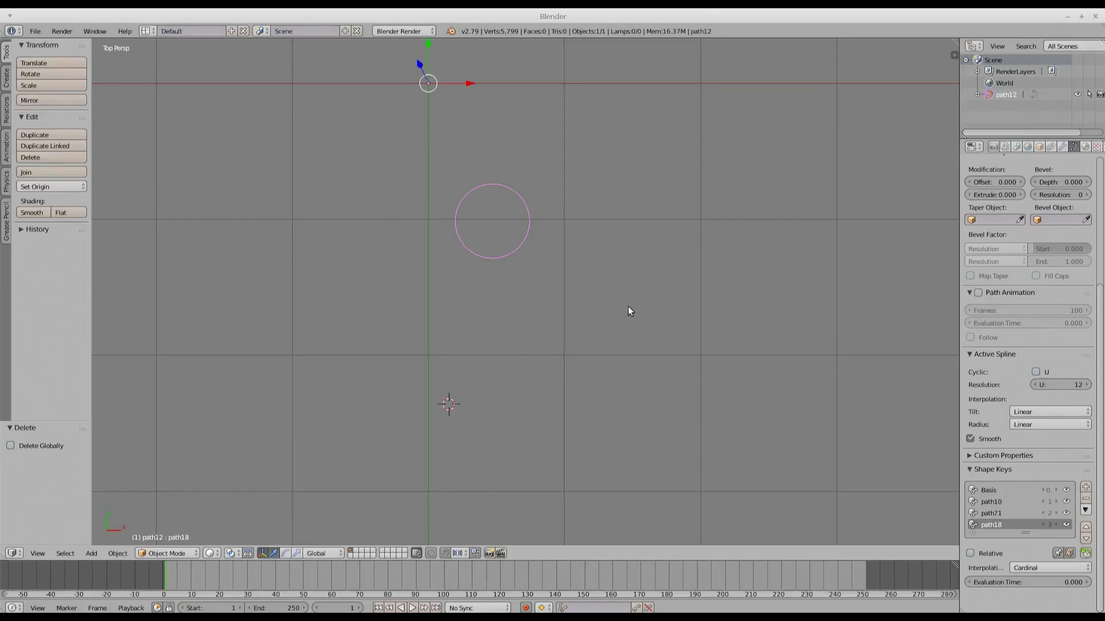
key("x")
left_click(471, 250)
- Import the updated sample.svg with Import Paths & Shapekeys, using the shapekeys attribute
key("space")
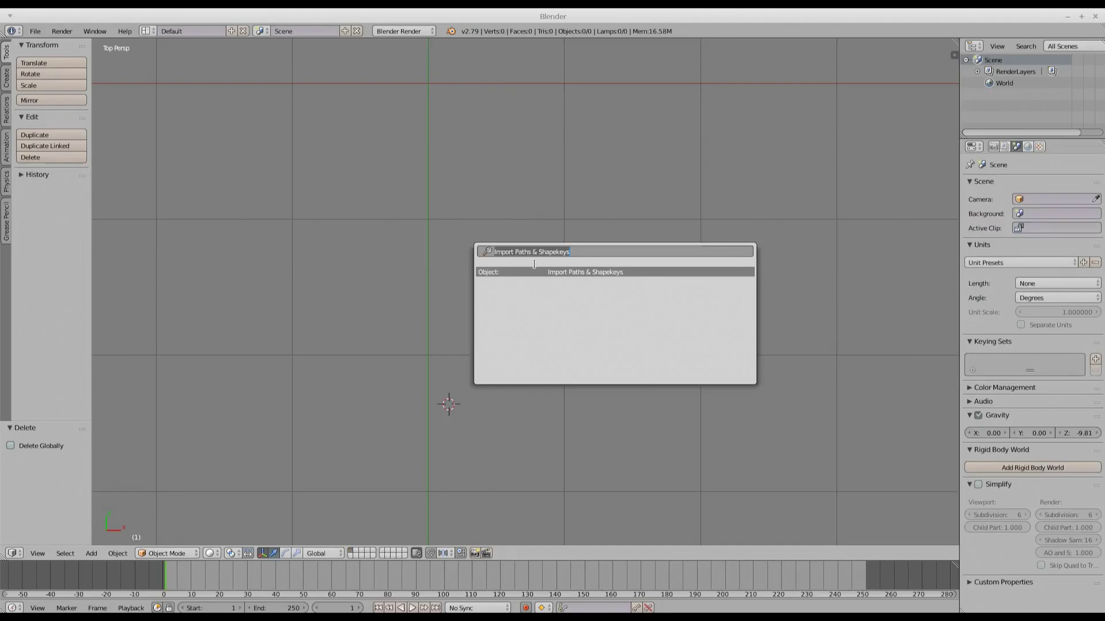
left_click(538, 267)
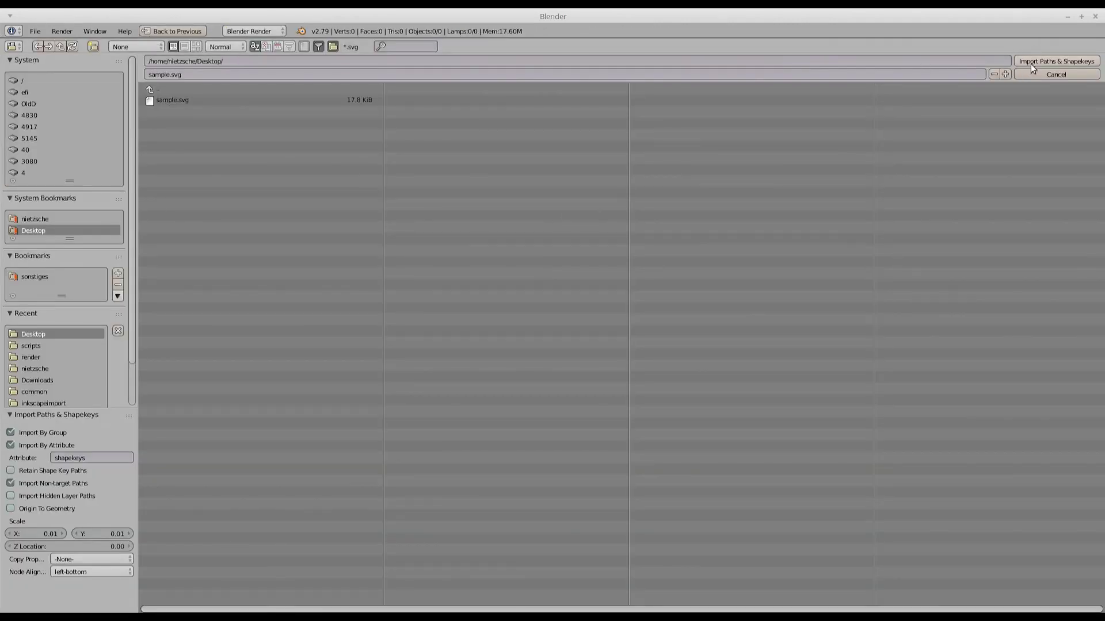
key("alt+Tab")
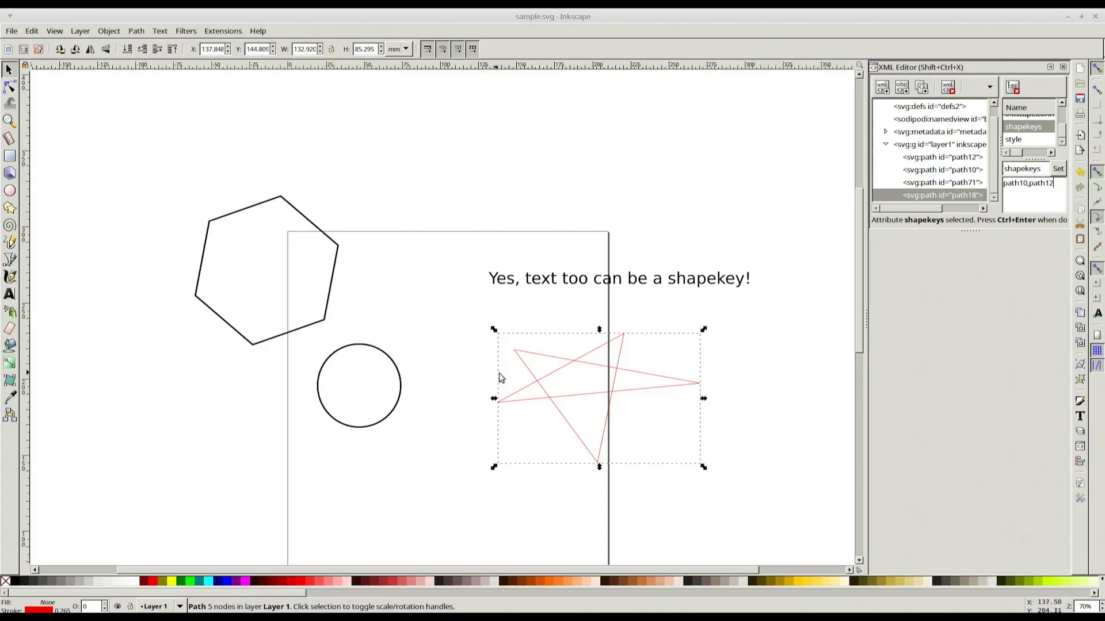
left_click(528, 278)
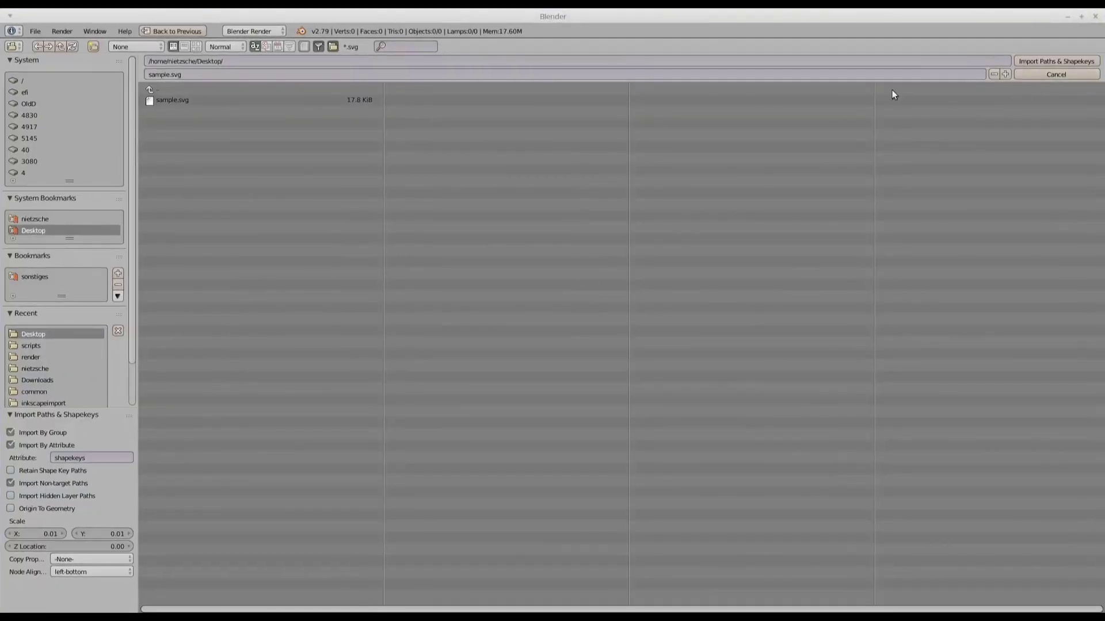
left_click(364, 101)
left_click(1056, 61)
- Check the shape keys of the text and circle curves and scrub the value of the circle's path10 key
scroll(830, 283, "up", 2)
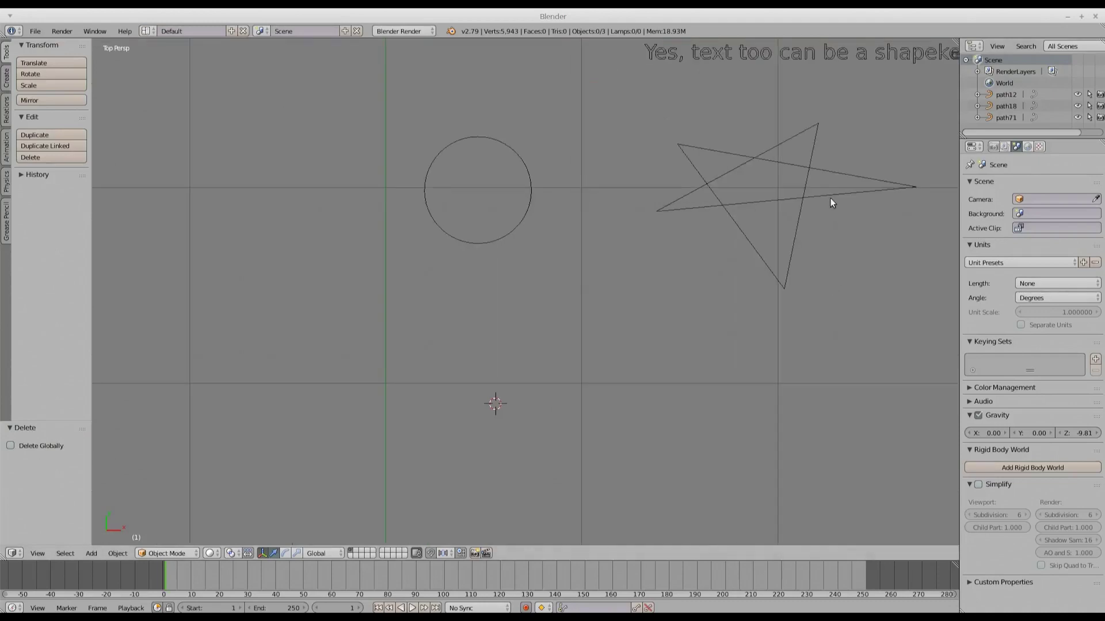
middle_click_drag(829, 202, 649, 344, "shift")
right_click(650, 210)
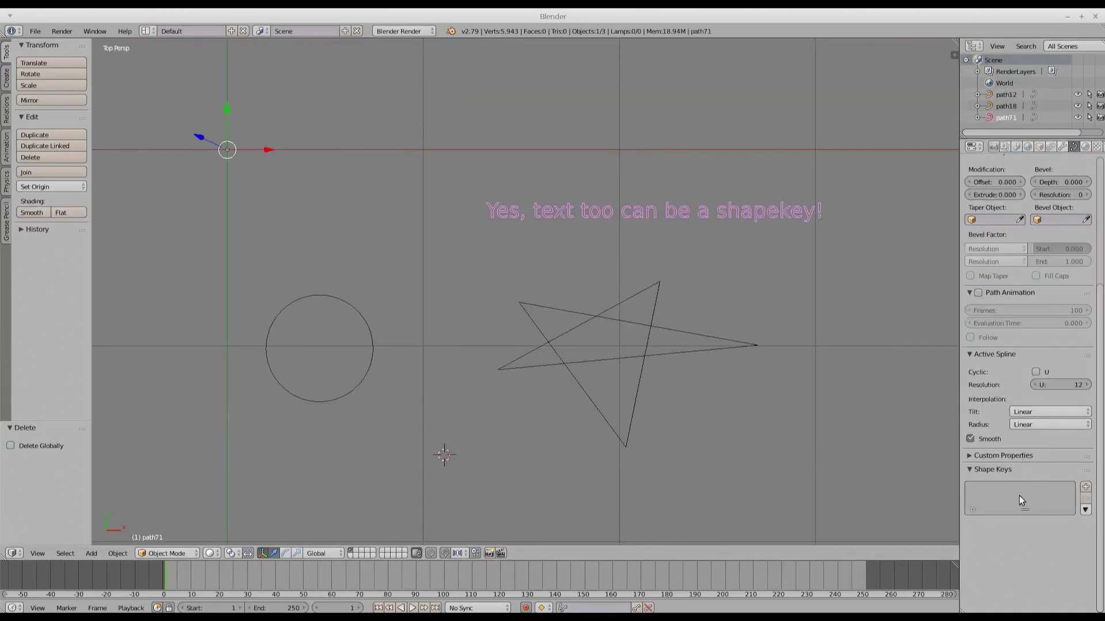
right_click(351, 304)
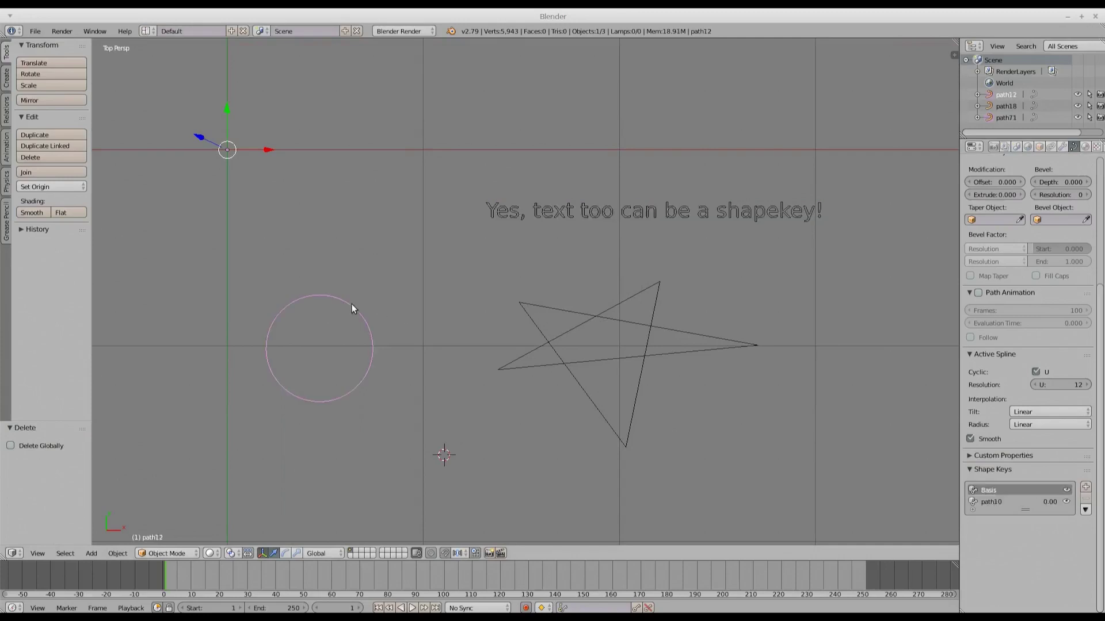
left_click(1008, 500)
scroll(807, 509, "down", 4)
scroll(813, 505, "up", 2)
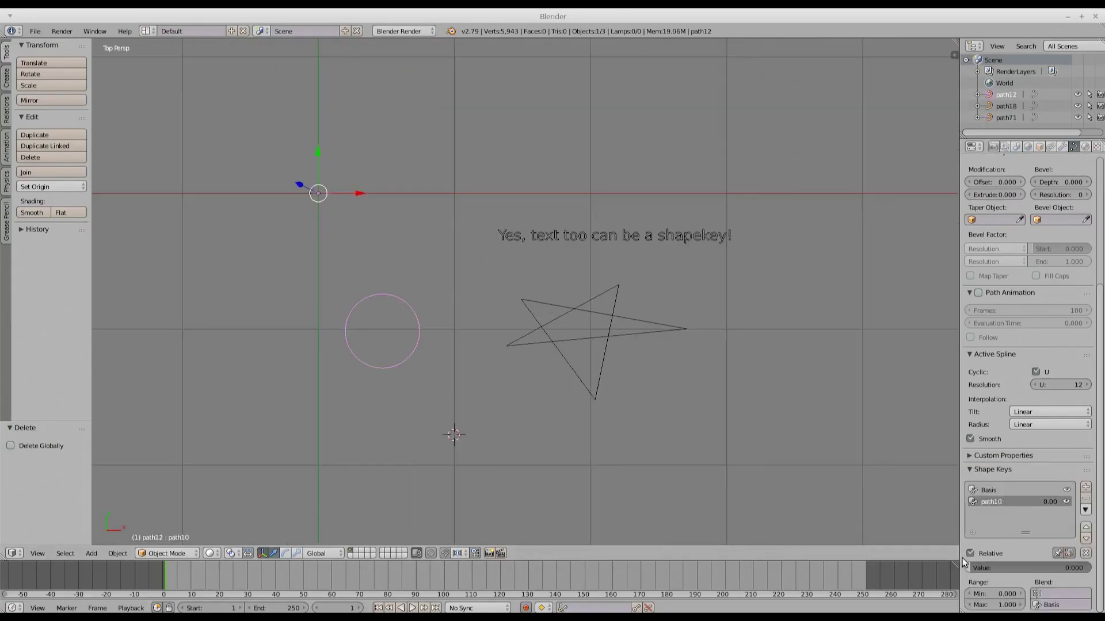
mouse_move(978, 568)
left_mouse_down()
mouse_move(1059, 568)
mouse_move(972, 568)
left_mouse_up()
- Scrub the value of the star curve's path10 shape key and select its path12 key
right_click(605, 302)
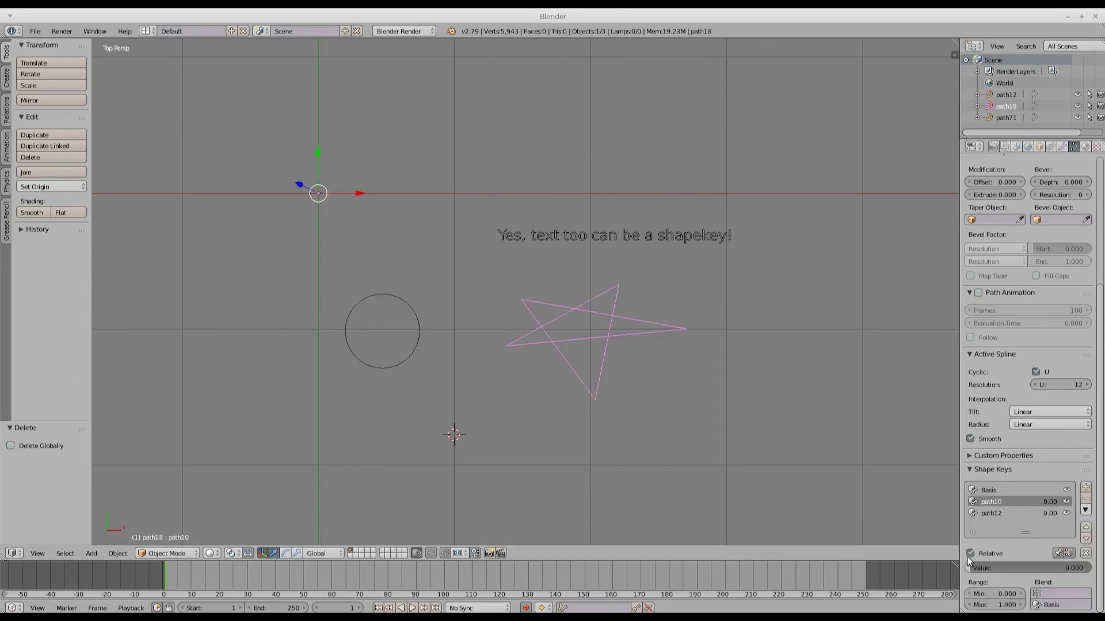
mouse_move(979, 568)
left_mouse_down()
mouse_move(1089, 568)
mouse_move(973, 568)
left_mouse_up()
left_click(989, 514)
- Select all the imported curves and delete them
key("a")
key("Home")
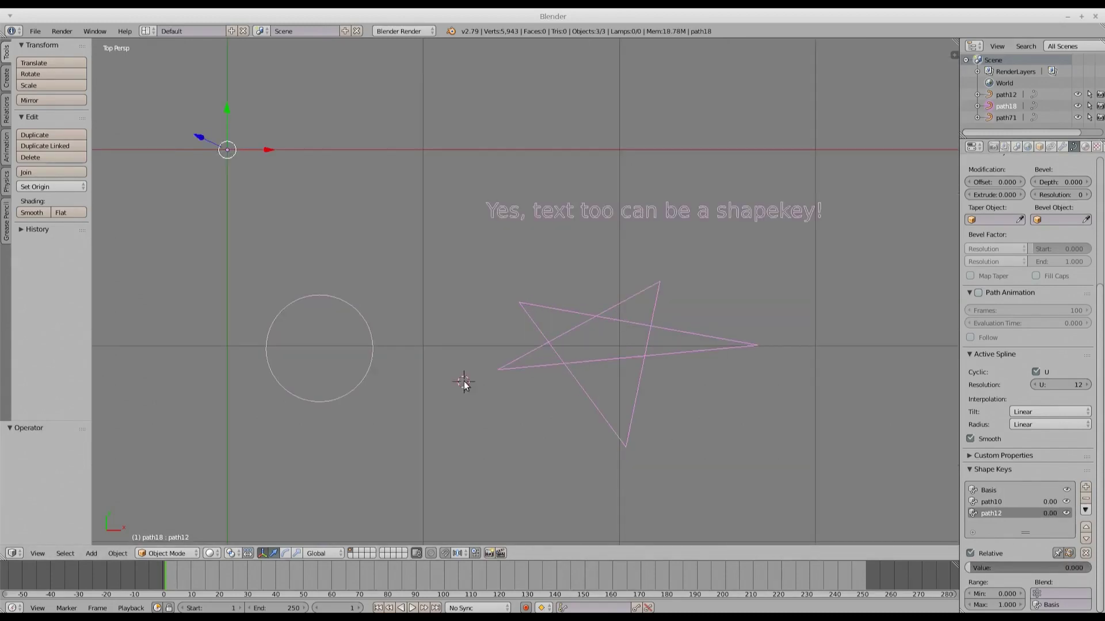
key("x")
left_click(539, 290)
- Open the Import Paths & Shapekeys file browser and view the Node Alignment Order options
key("space")
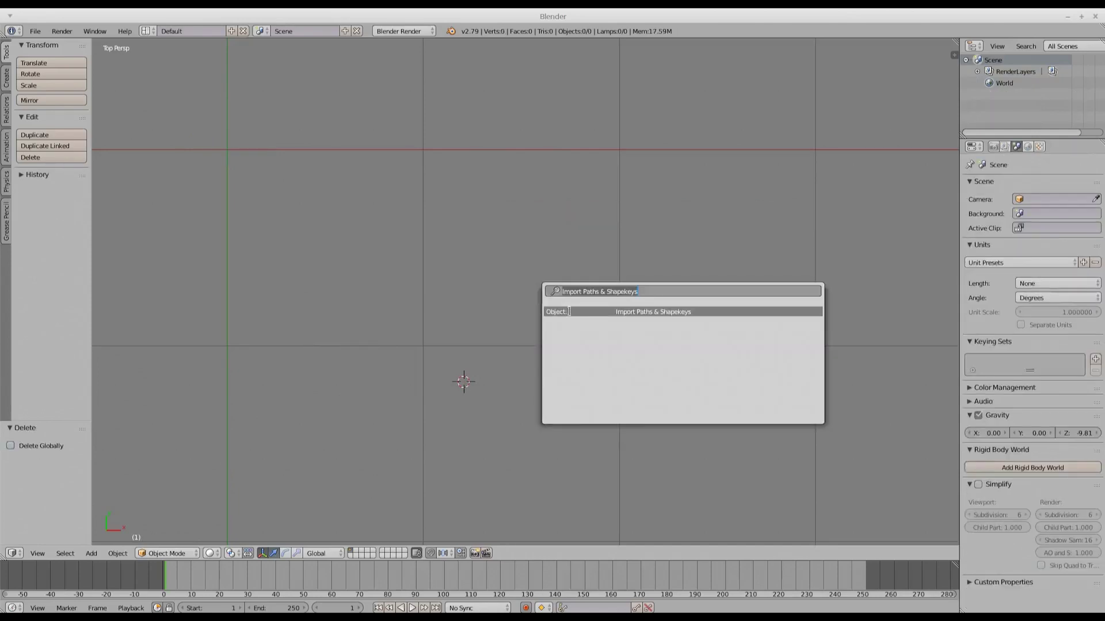
left_click(570, 311)
left_click(69, 572)
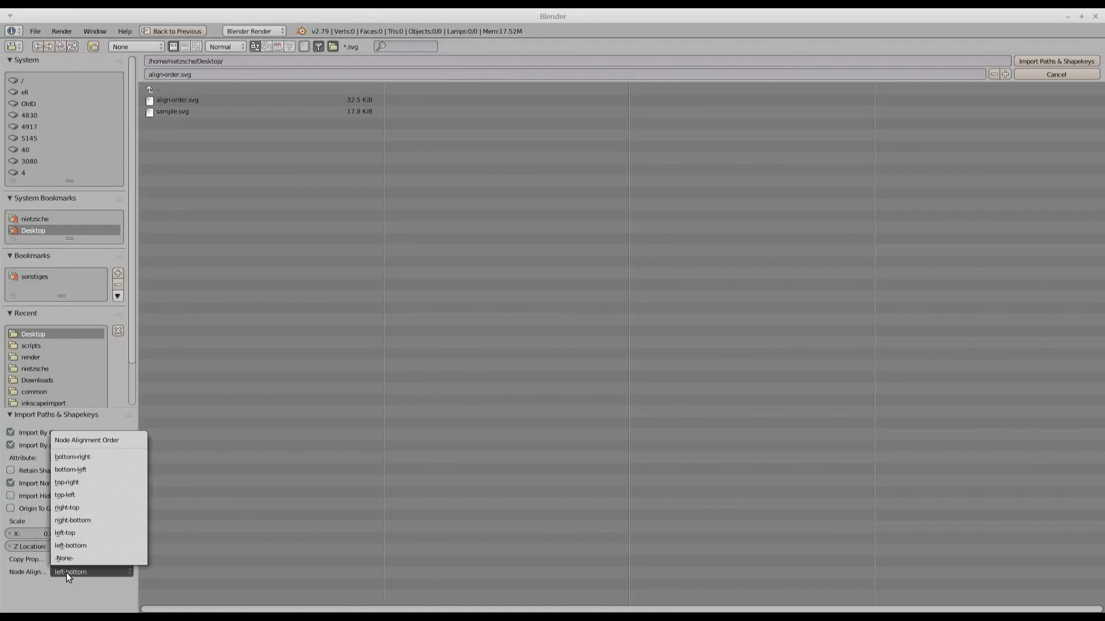
key("Escape")
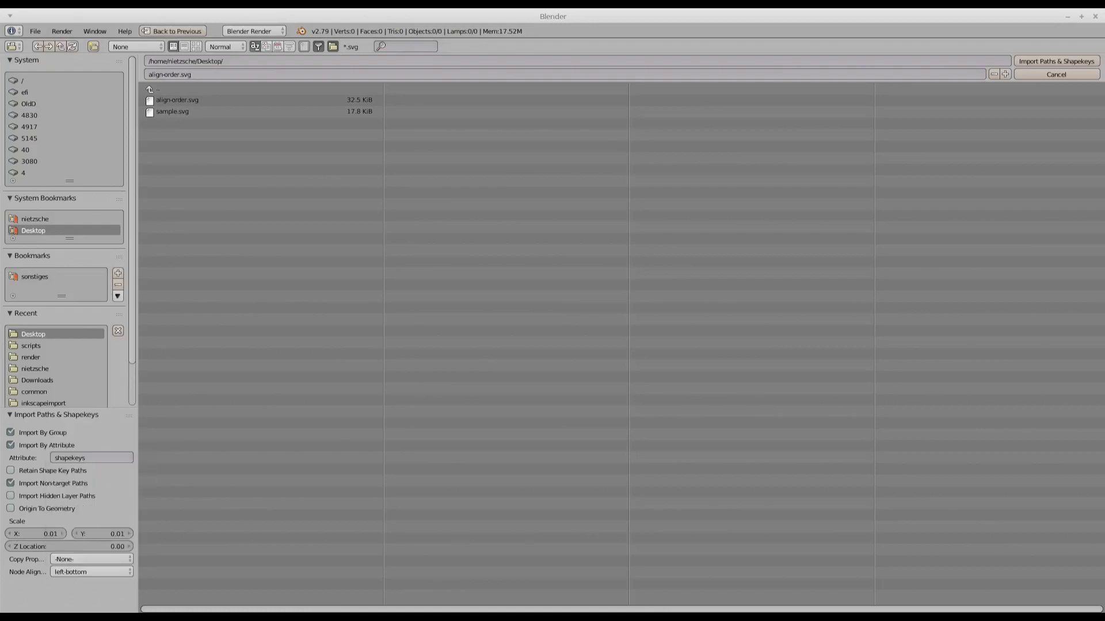
- Switch to align-order.svg in Inkscape, open the XML Editor and select the octagon's path12 in group g119
key("alt+Tab")
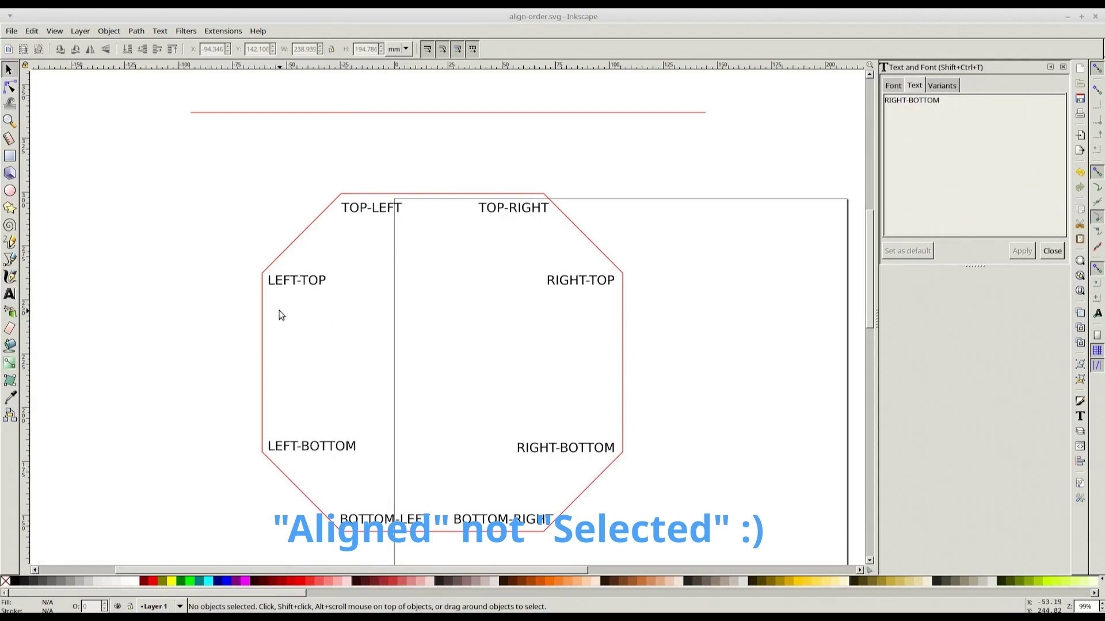
left_click(347, 114)
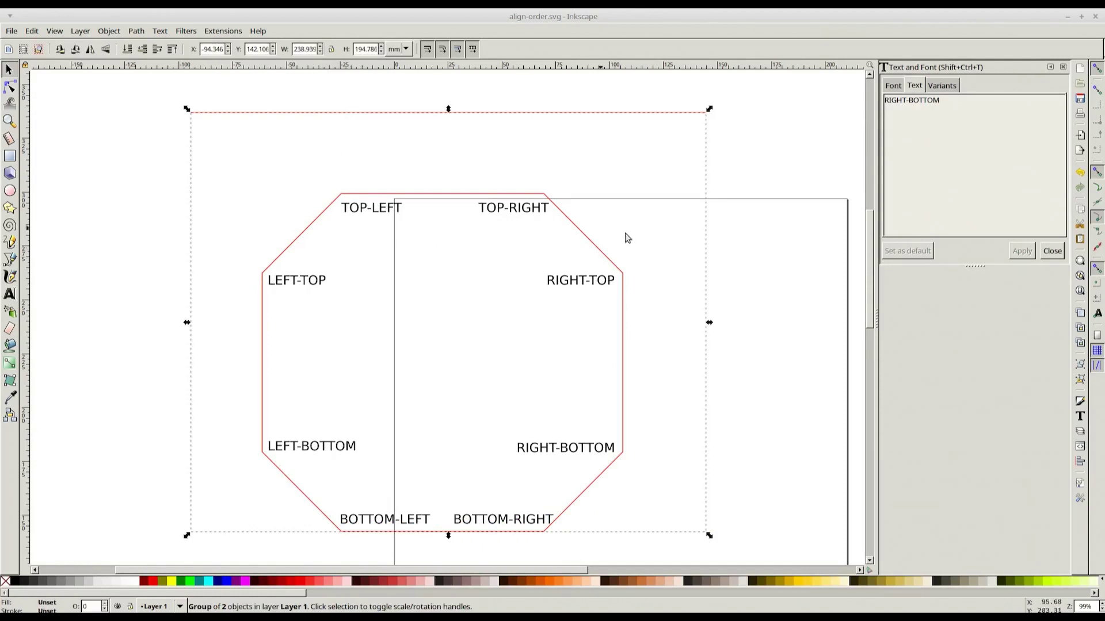
left_click(31, 31)
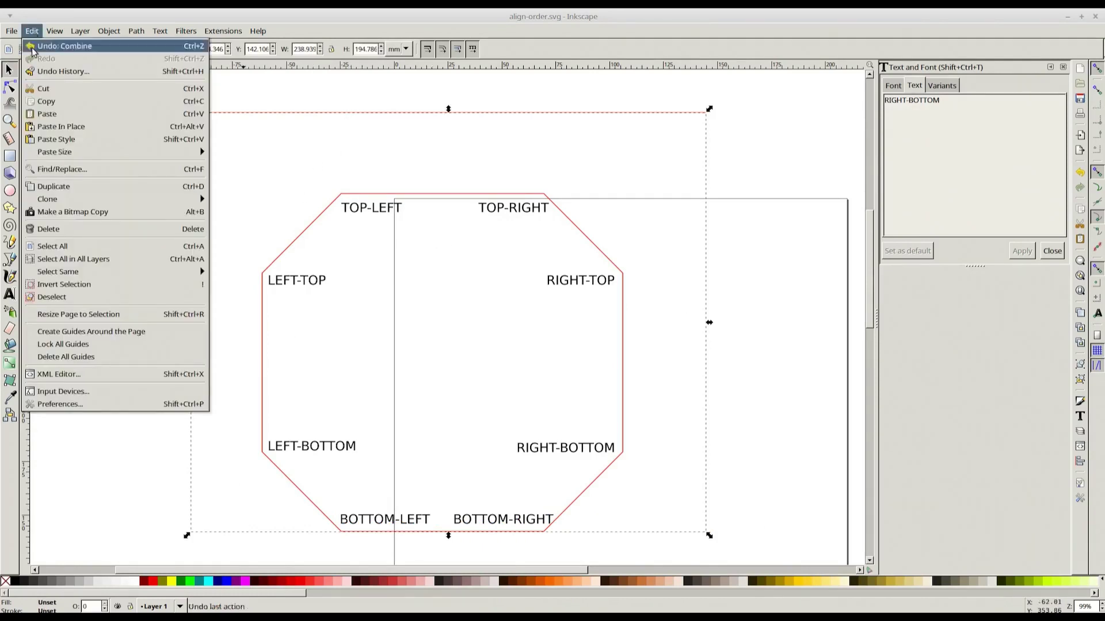
left_click(88, 374)
left_click(941, 182)
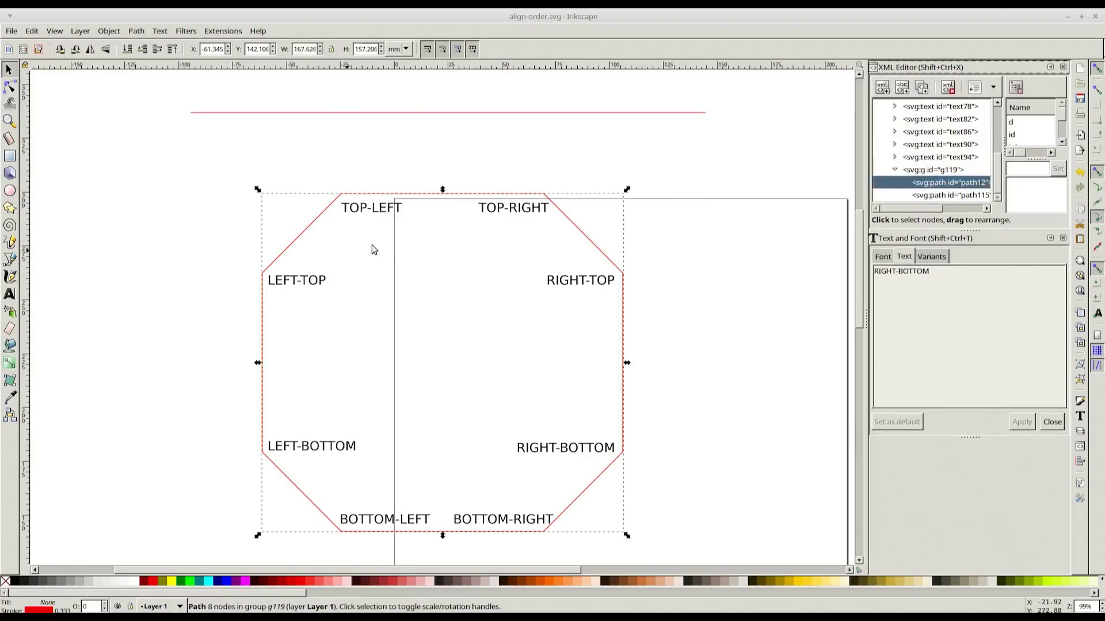
- Raise the straight line's path115 node above the octagon's node in group g119 and save align-order.svg
left_click(959, 195)
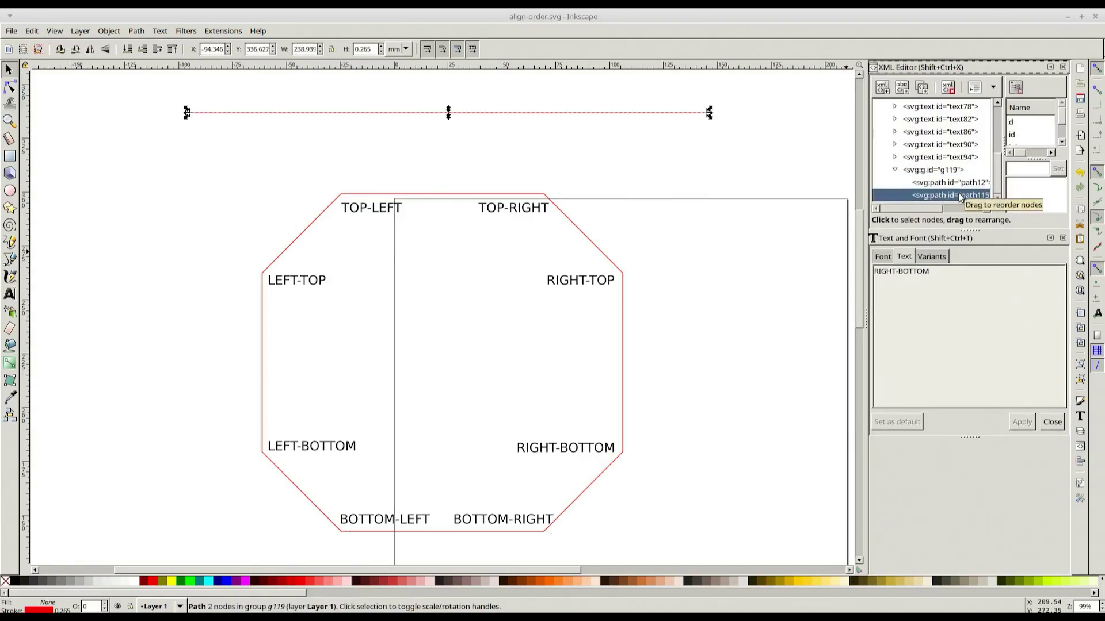
left_click(995, 87)
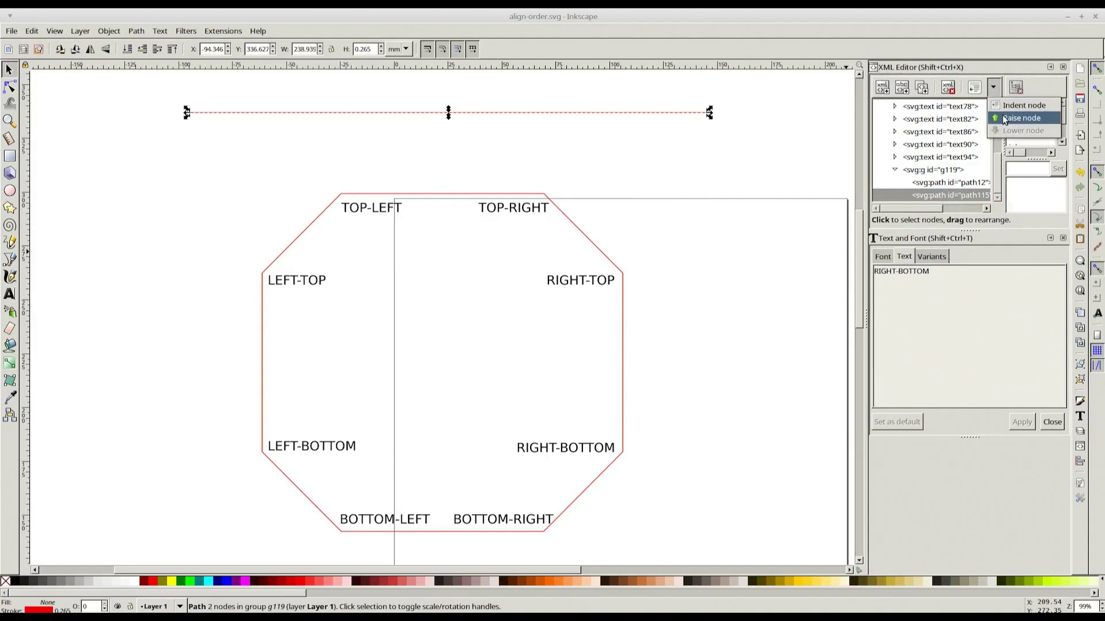
left_click(1004, 119)
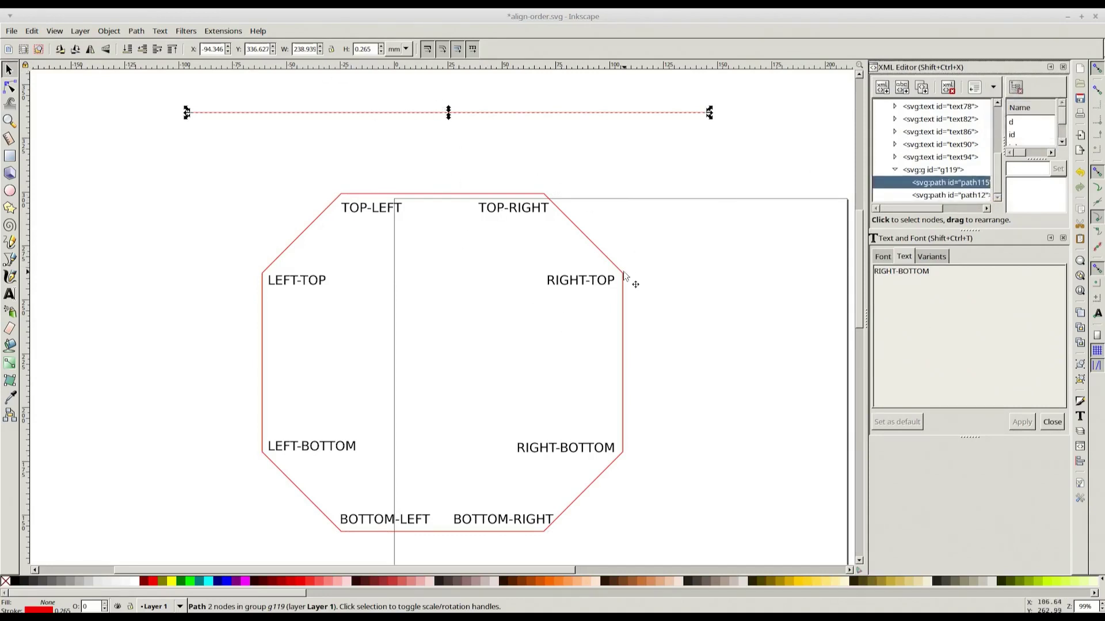
key("ctrl+s")
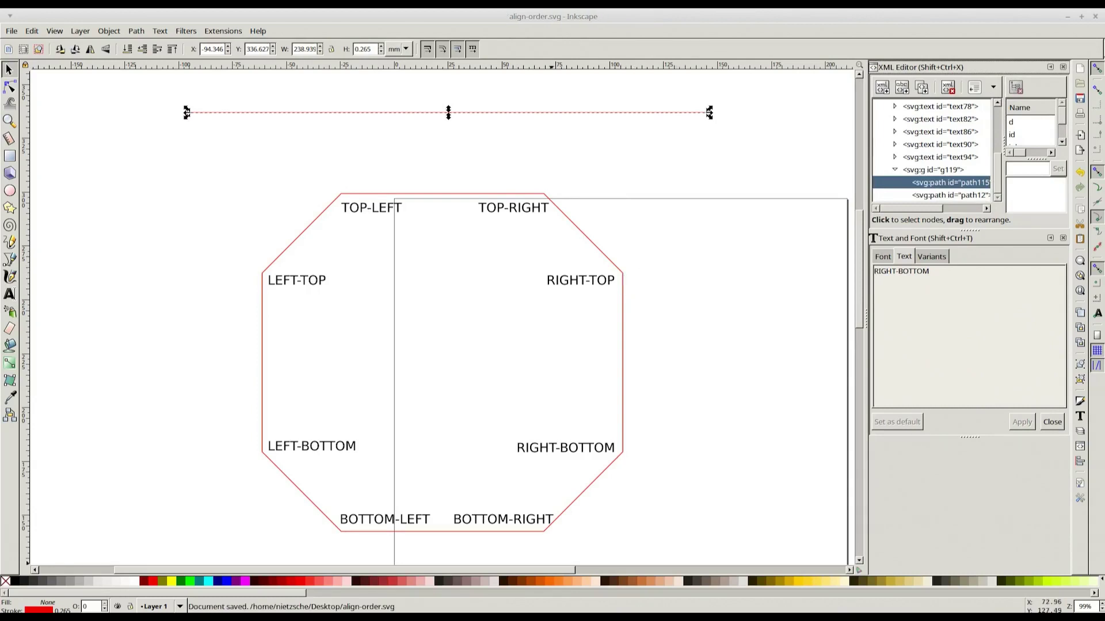
- Switch to Blender and import align-order.svg with the node alignment order kept at left-bottom
key("alt+Tab")
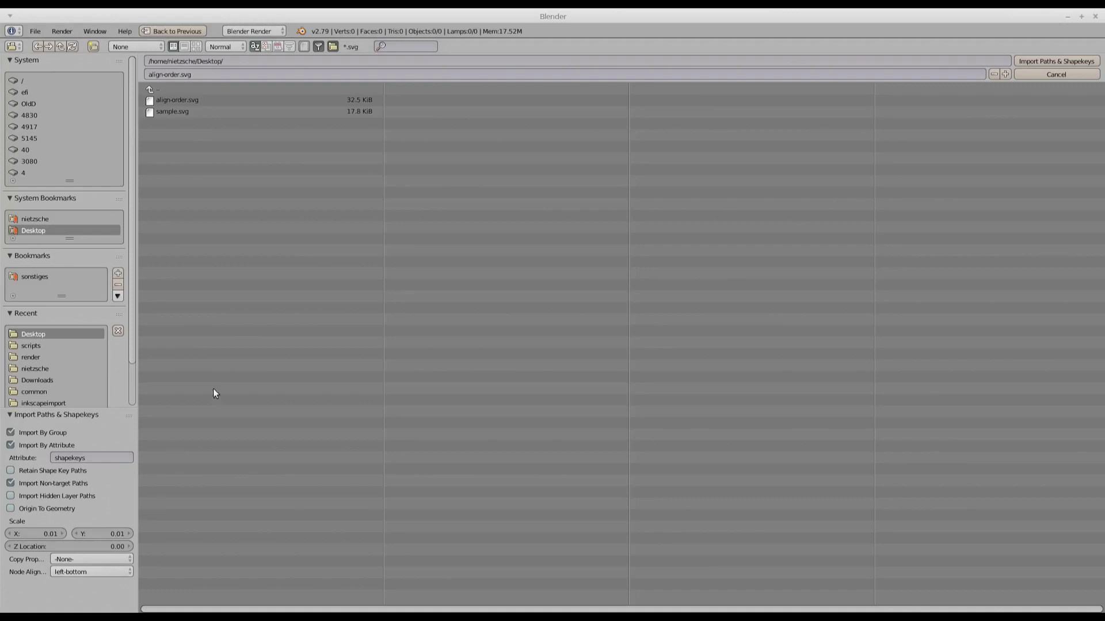
left_click(197, 99)
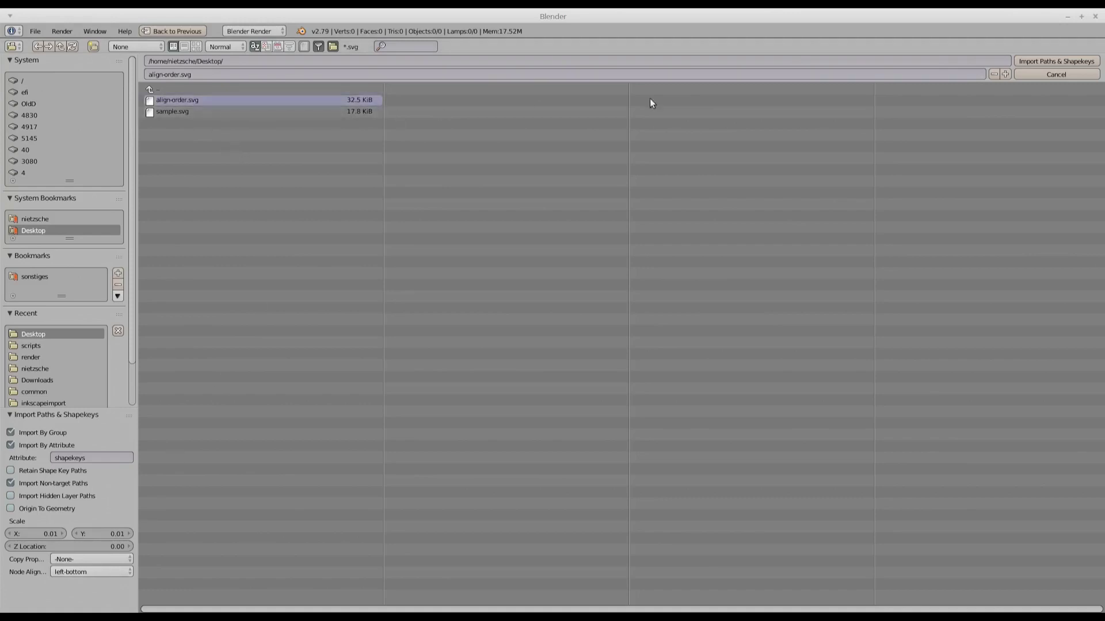
left_click(1031, 60)
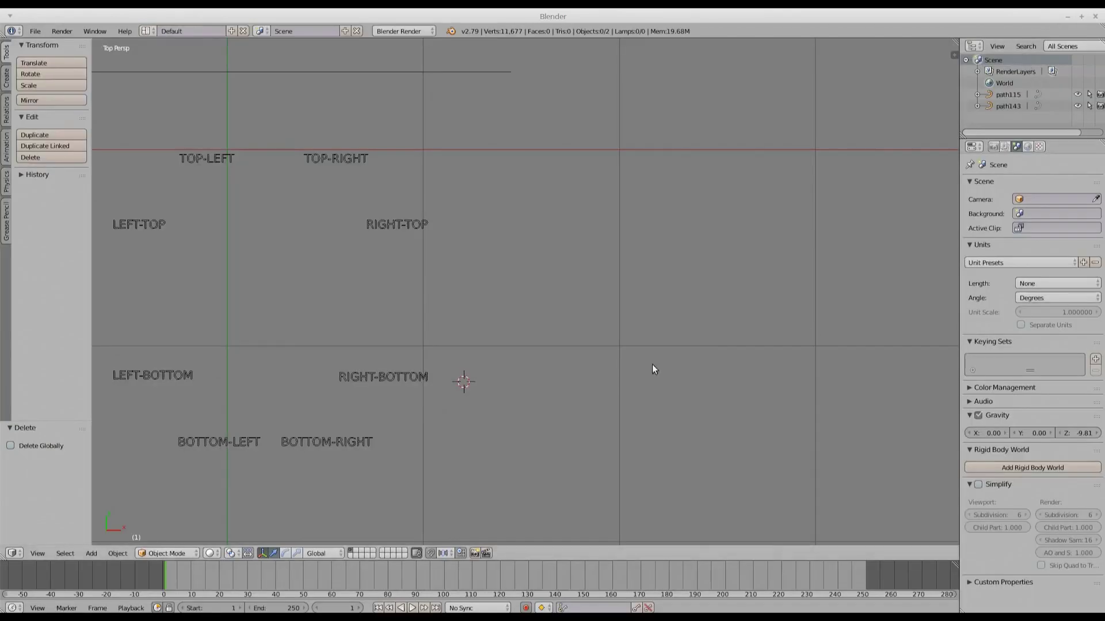
- Select the imported straight line and preview its path12 shape key by raising the value to 1.000 and lowering it to 0
scroll(480, 346, "down", 3)
right_click(452, 171)
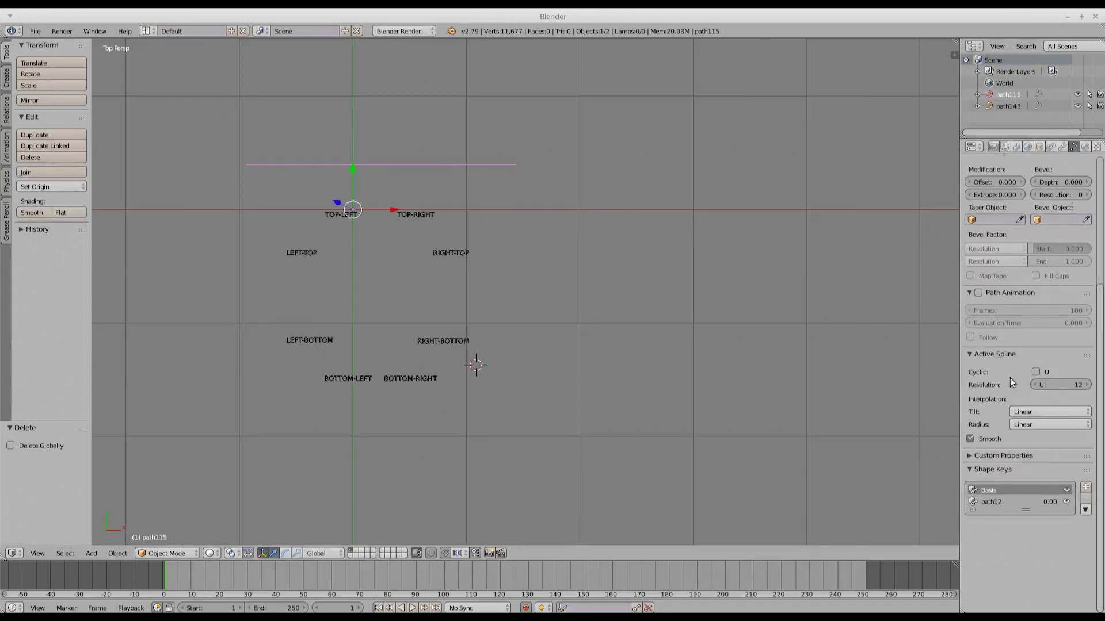
left_click(1006, 503)
left_click_drag(992, 568, 1091, 567)
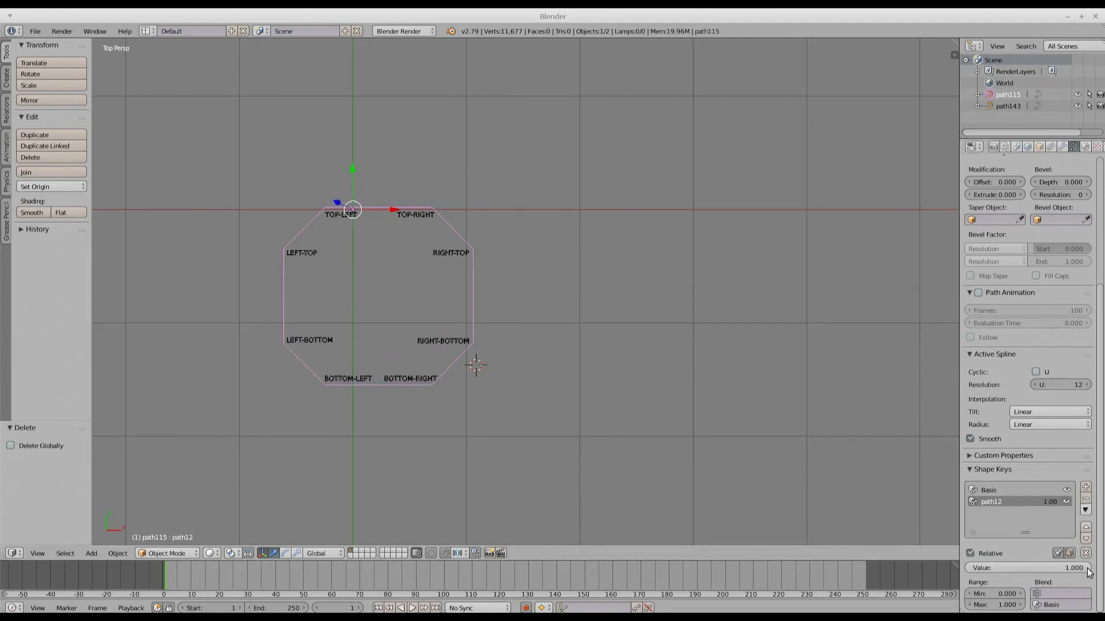
left_click_drag(1089, 568, 841, 565)
- Select all the imported curves, including the text labels, and delete them from the scene
key("a")
key("a")
key("x")
left_click(528, 268)
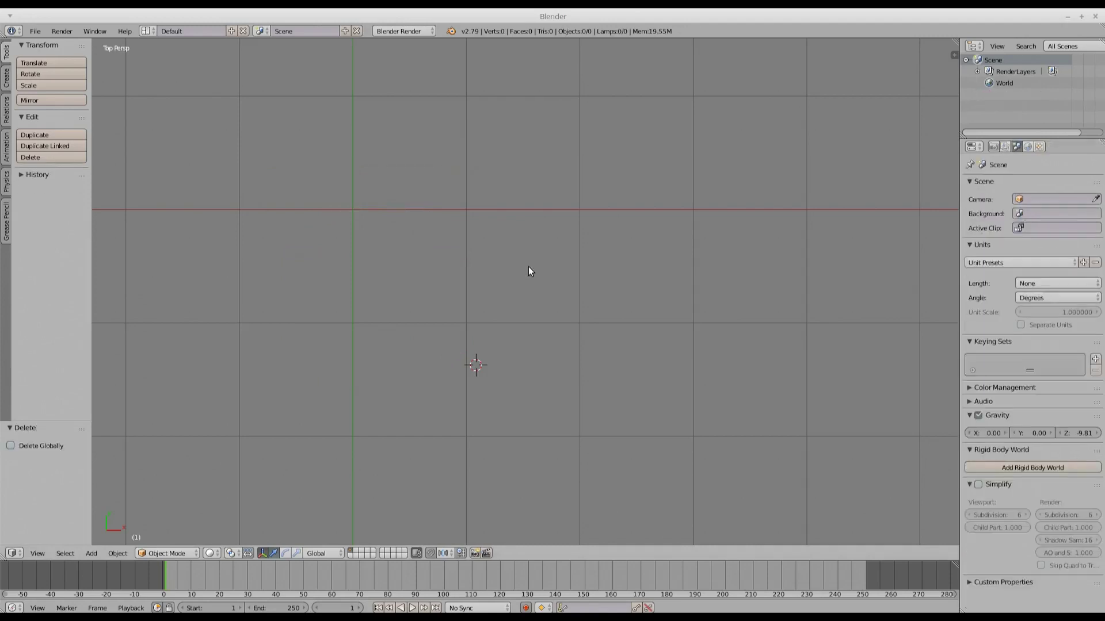
- Import align-order.svg again through Import Paths & Shapekeys with the node alignment order set to right-top
key("space")
key("Return")
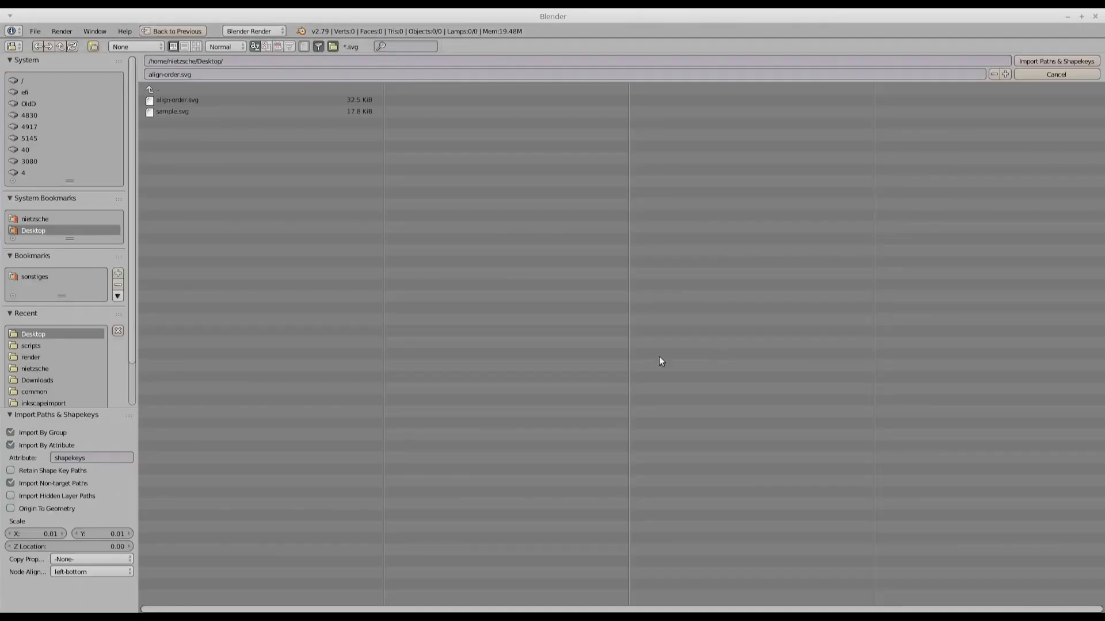
left_click(82, 573)
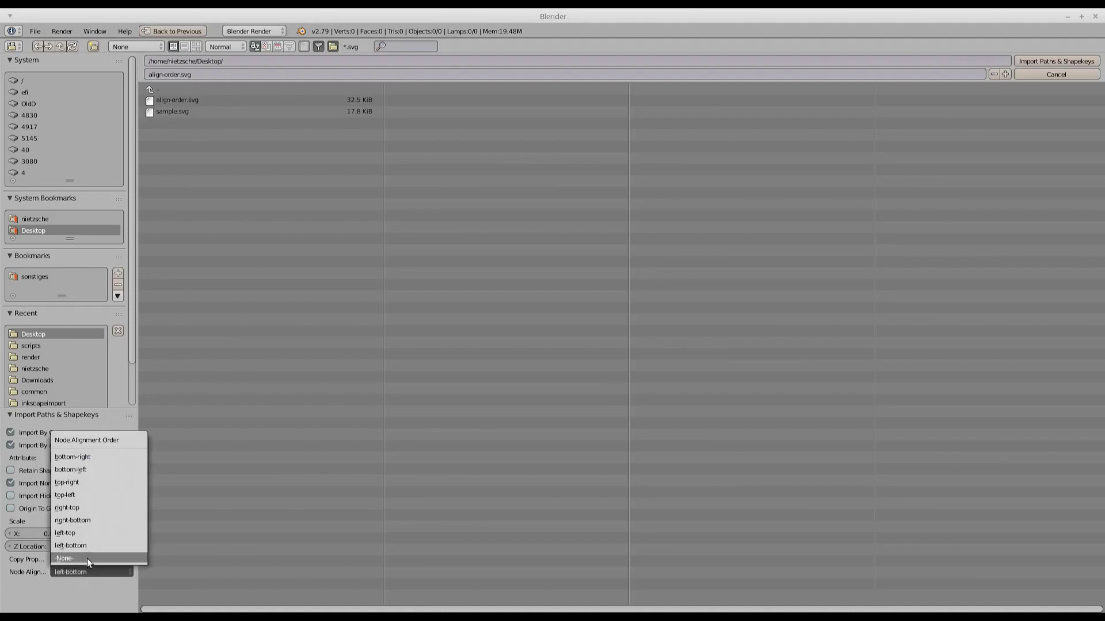
left_click(99, 507)
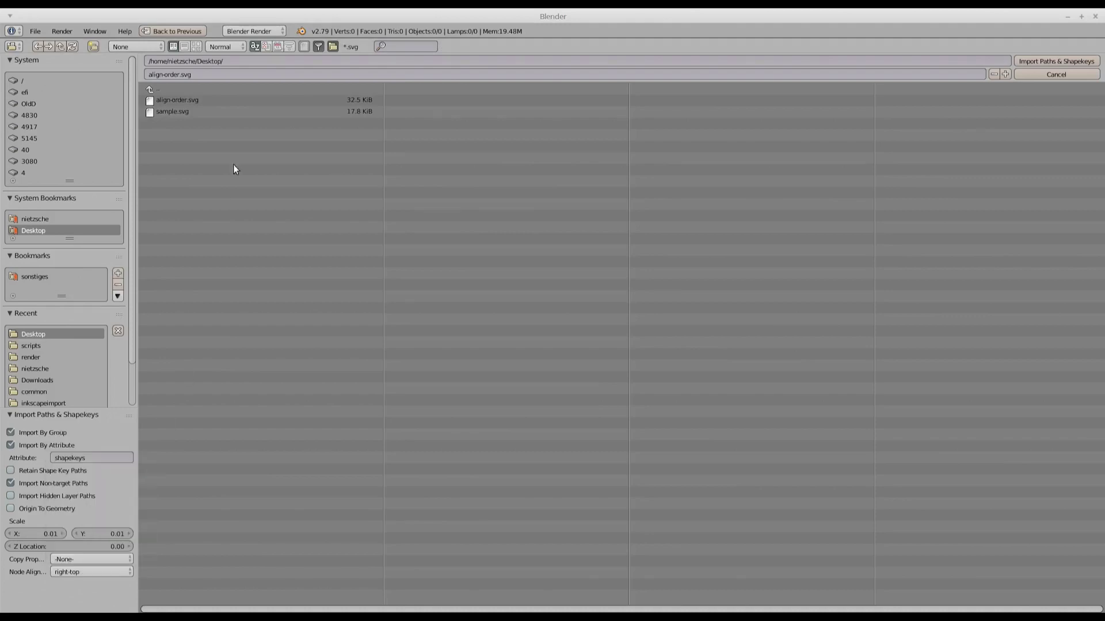
left_click(240, 101)
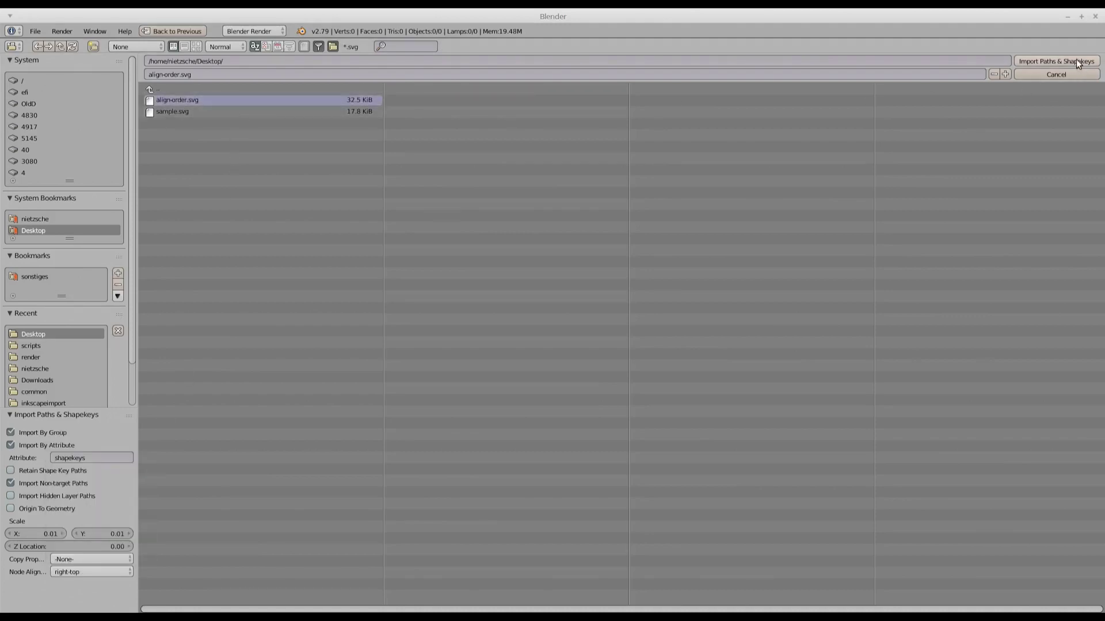
left_click(1056, 61)
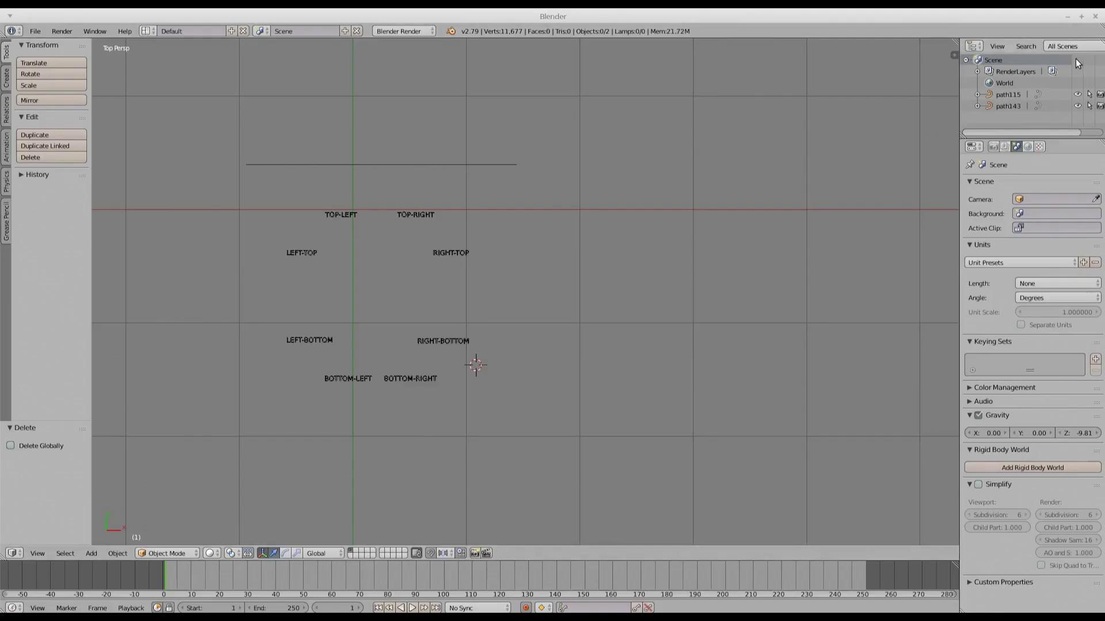
- Preview the path12 shape key on the reimported straight line by raising its value, and undo the change
right_click(518, 165)
left_click(1021, 503)
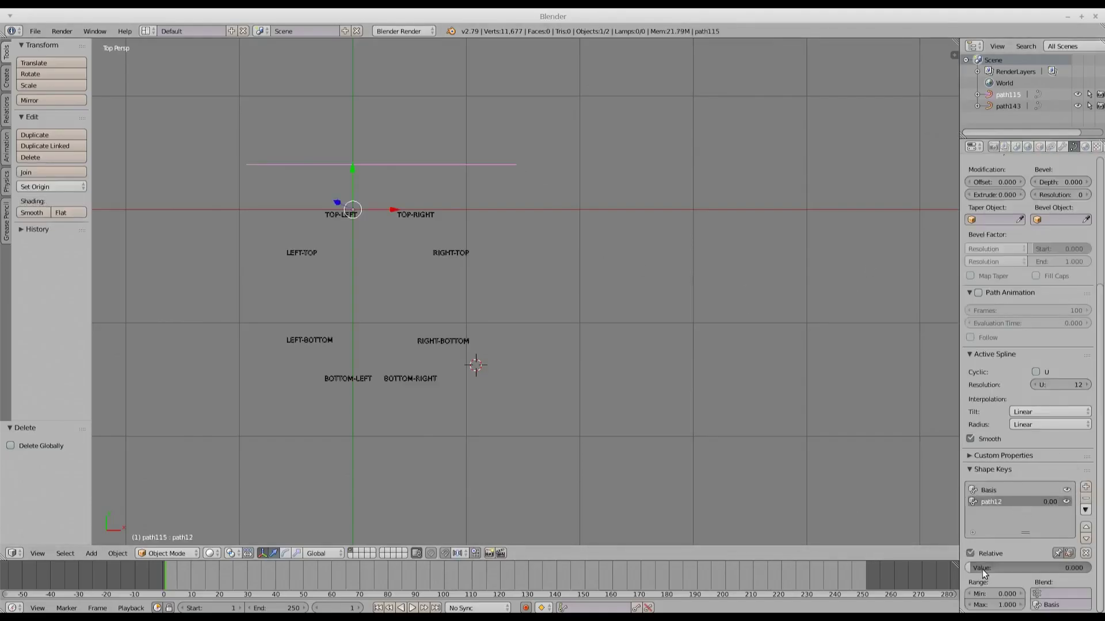
left_click_drag(979, 571, 1085, 569)
key("ctrl+z")
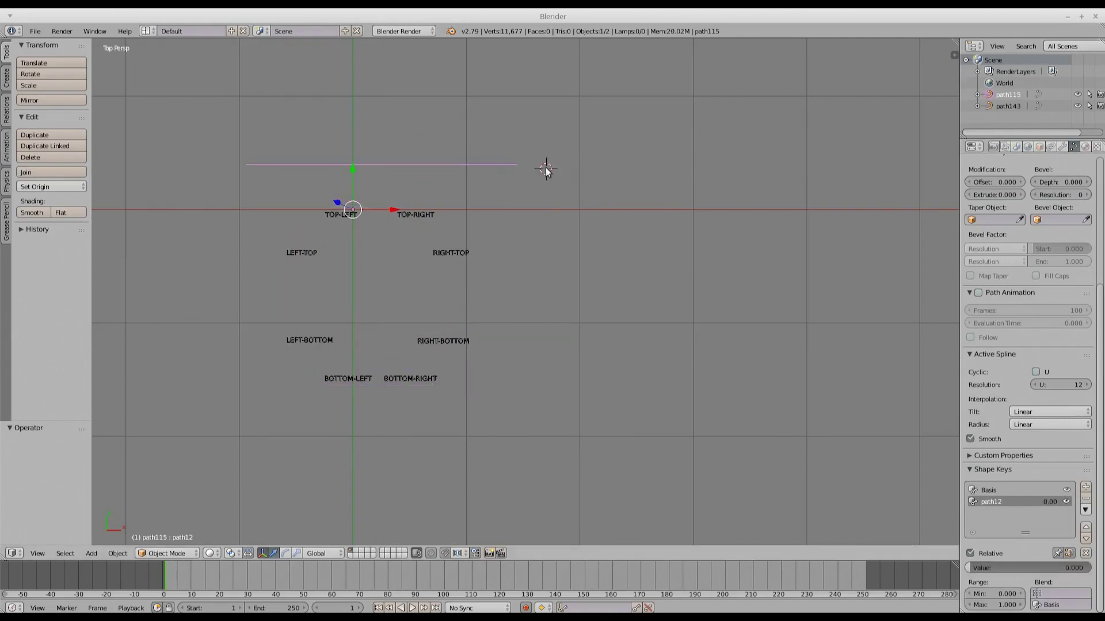